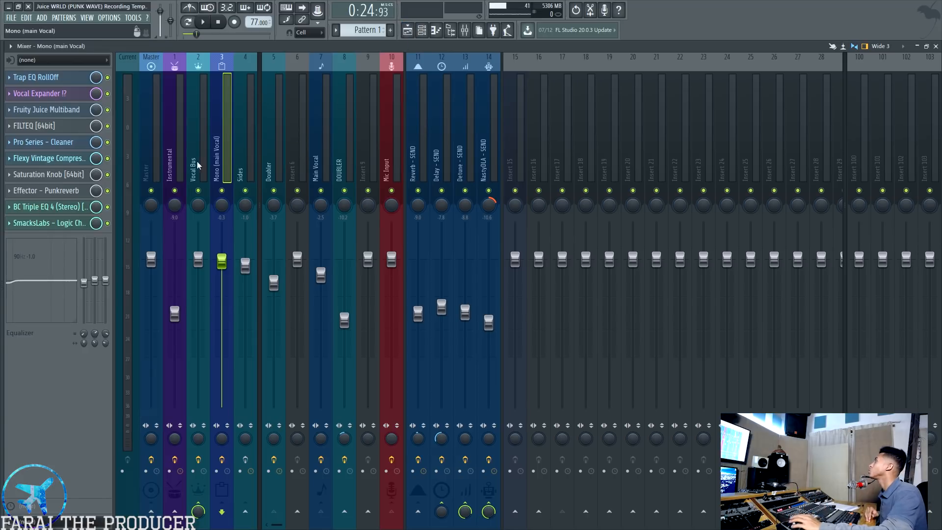
# Play the arrangement from just before bar 9 and look over its automation, instrumental and vocal tracks
pyautogui.click(330, 156)
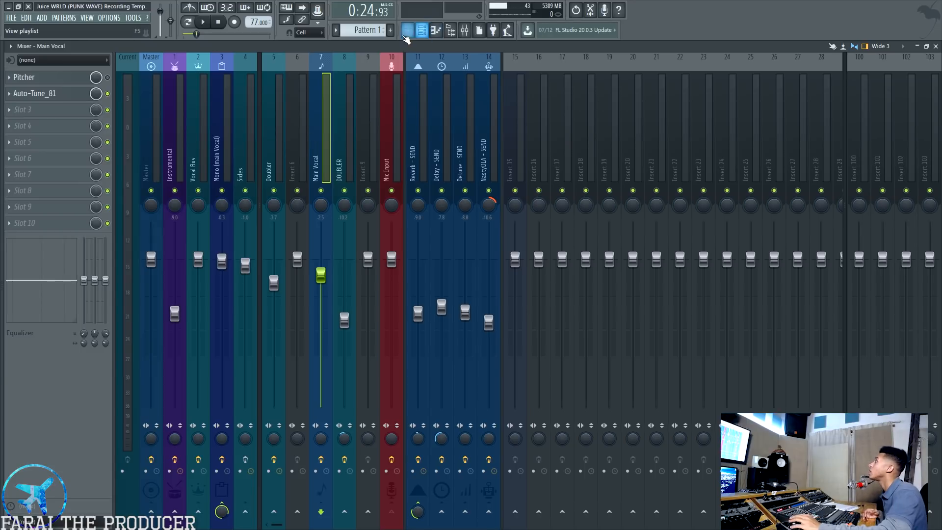
pyautogui.click(407, 30)
pyautogui.keyDown('ctrl'); pyautogui.click(592, 223); pyautogui.keyUp('ctrl')
pyautogui.click(185, 68)
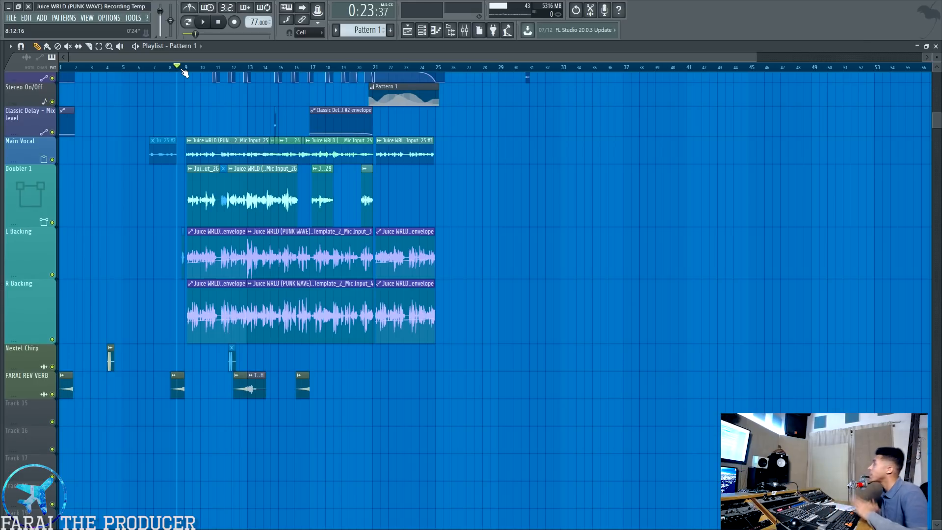
pyautogui.press('space')
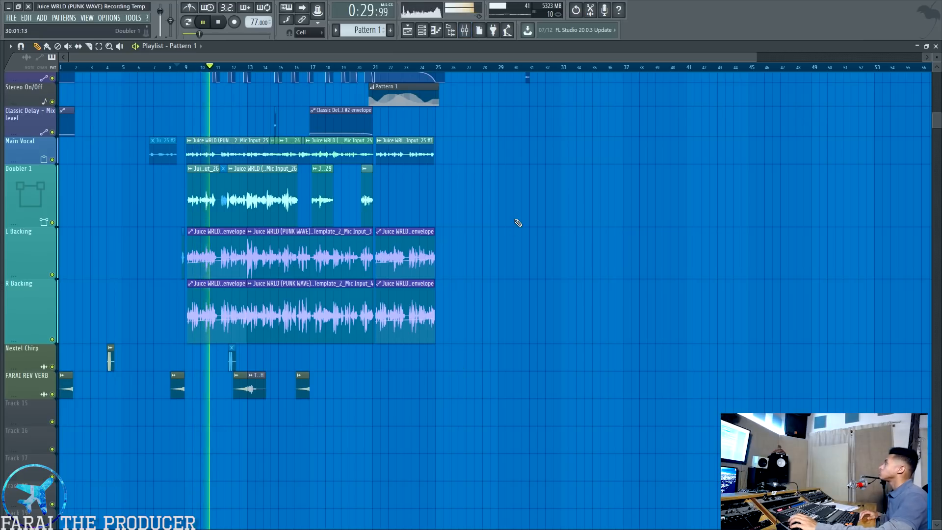
pyautogui.scroll(5, 436, 313)
pyautogui.scroll(-1, 436, 313)
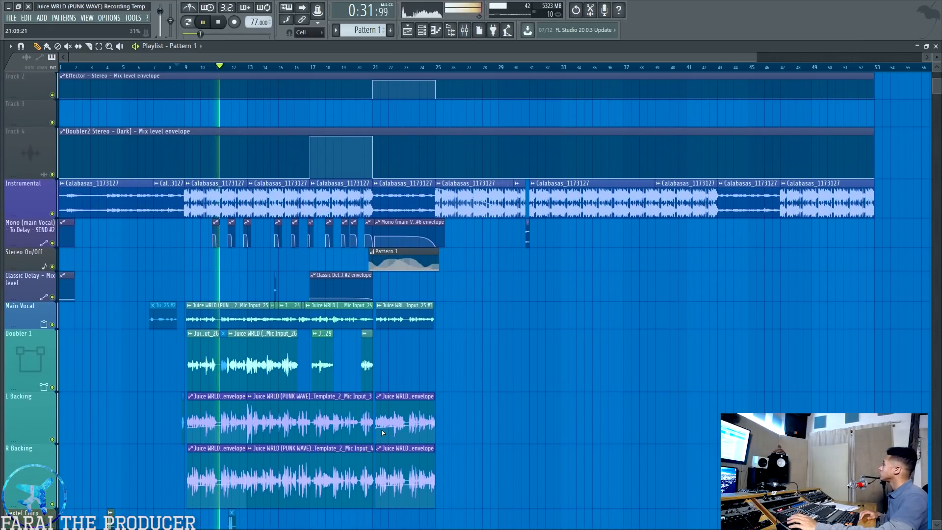
pyautogui.keyDown('ctrl'); pyautogui.scroll(4, 182, 72); pyautogui.keyUp('ctrl')
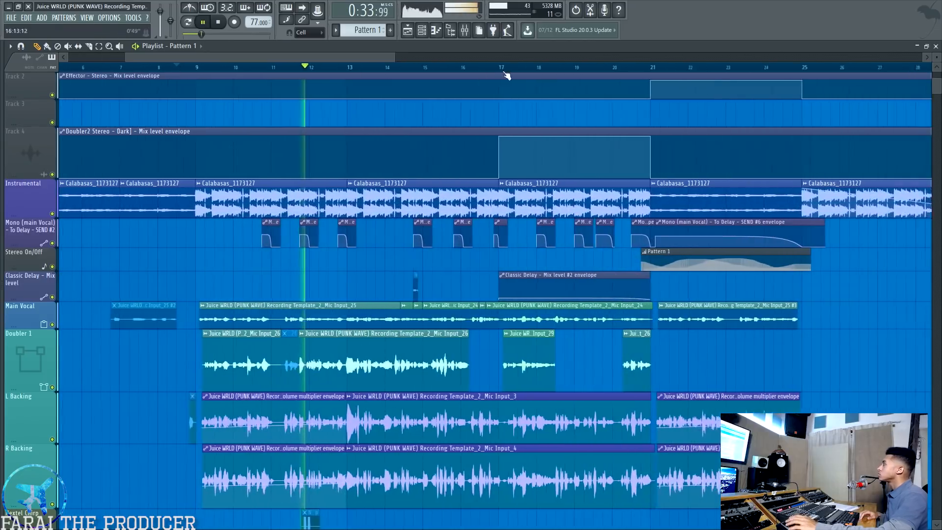
pyautogui.scroll(-1, 486, 294)
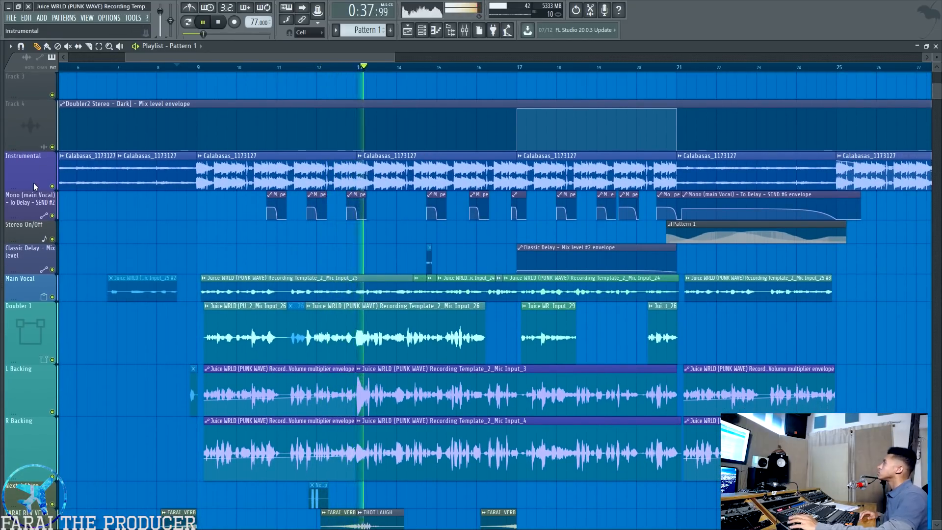
pyautogui.moveTo(39, 190); pyautogui.dragTo(39, 193)
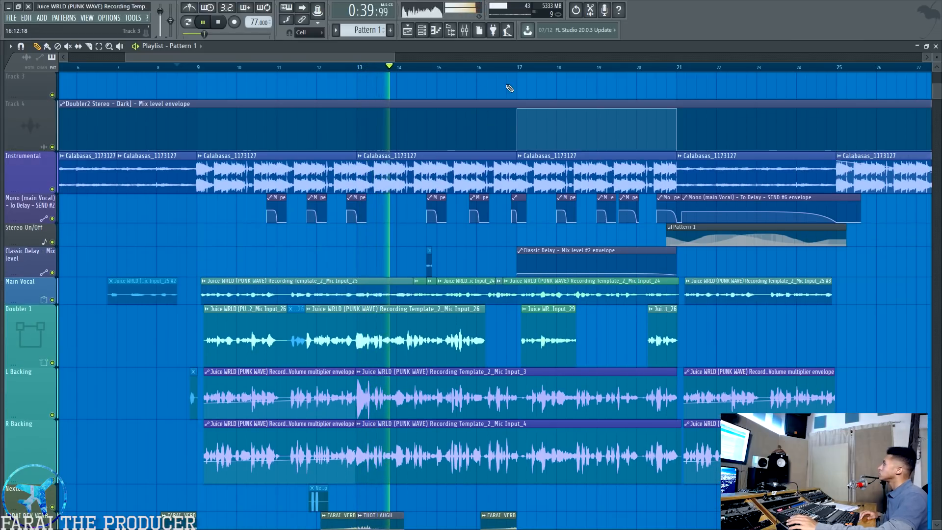
# Open Auto-Tune_81 from the Main Vocal mixer track and view it over the playlist during playback
pyautogui.click(465, 30)
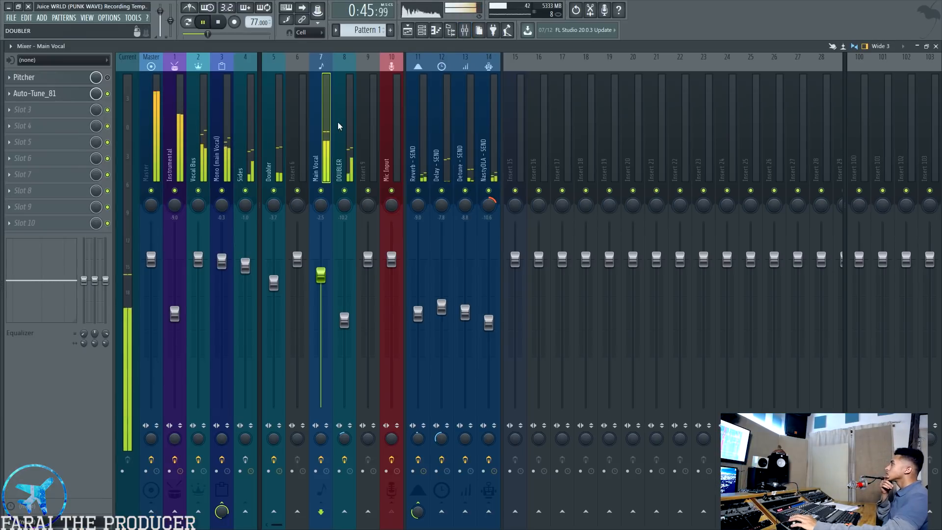
pyautogui.click(49, 94)
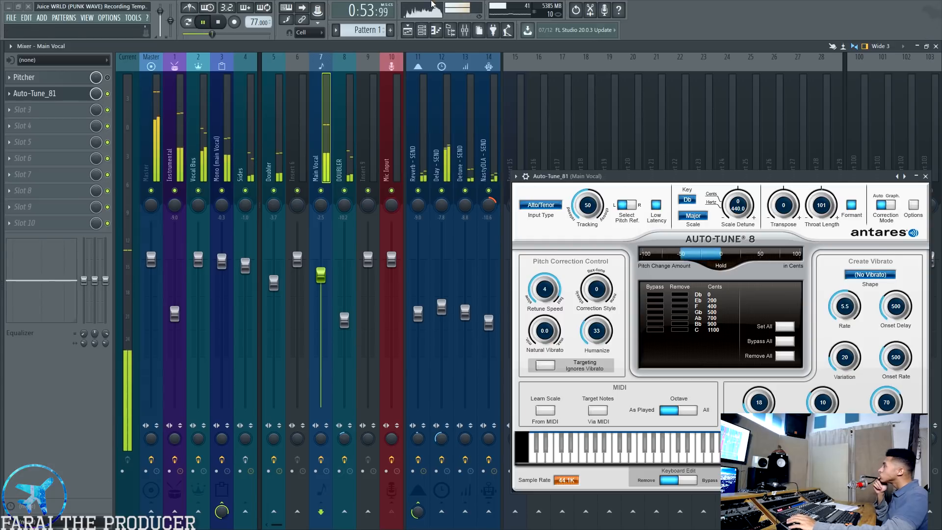
pyautogui.press('F5')
pyautogui.moveTo(607, 180); pyautogui.dragTo(131, 193)
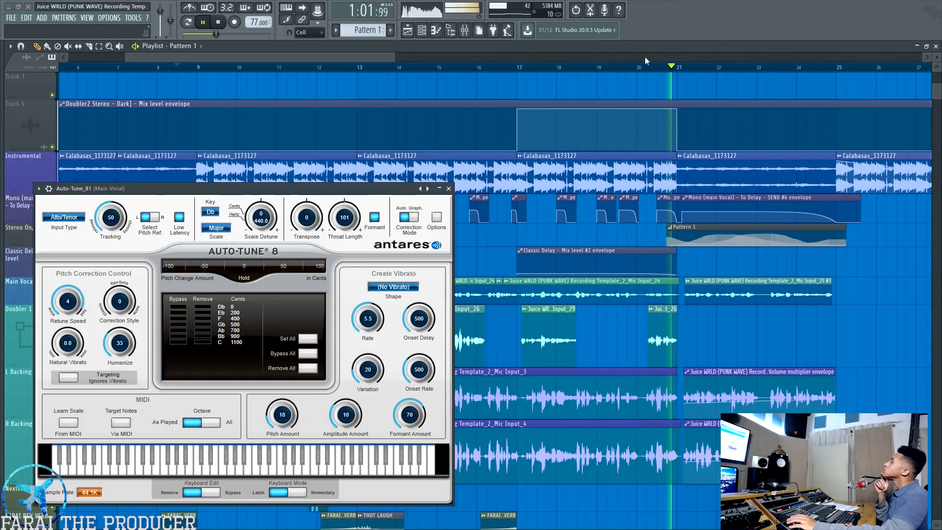
# Open the Effector - Stereo plugin on the Vocal Bus and watch it over the playlist, clear of the Auto-Tune window
pyautogui.click(464, 31)
pyautogui.moveTo(123, 188); pyautogui.dragTo(509, 235)
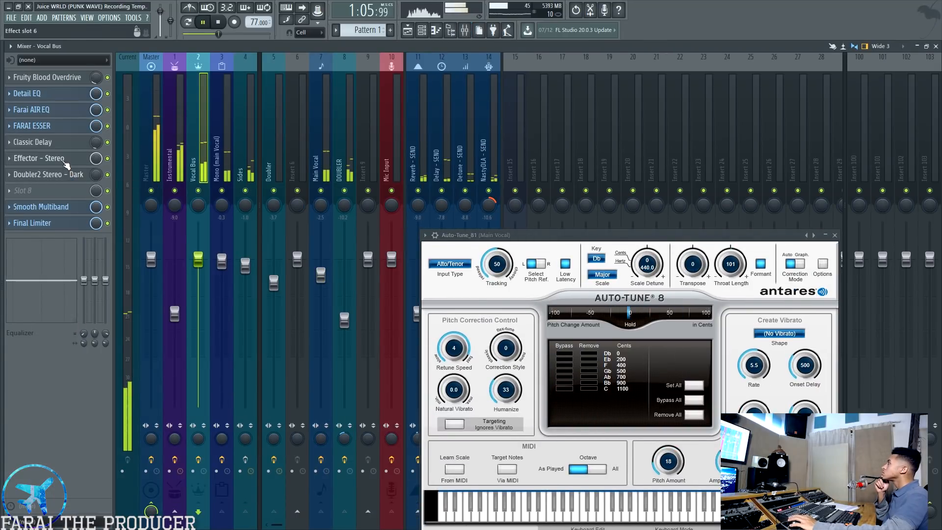
pyautogui.click(69, 158)
pyautogui.press('F9')
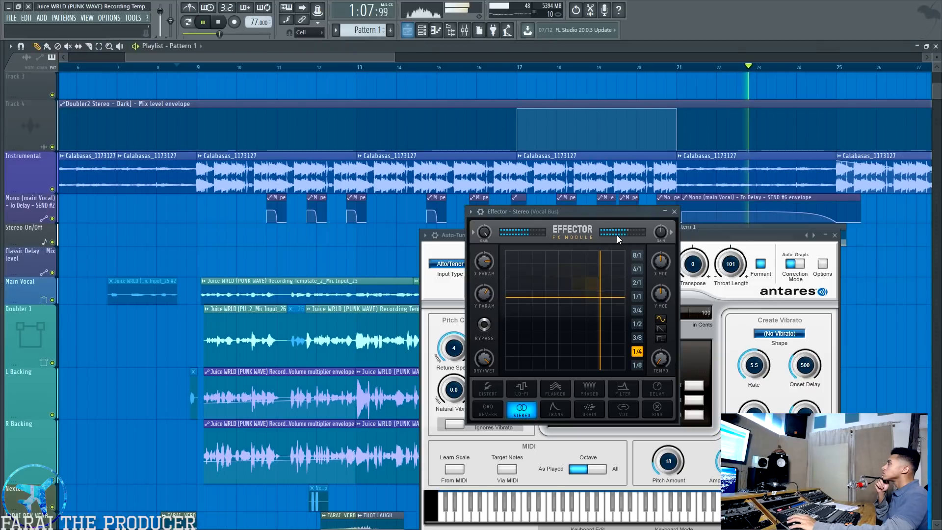
pyautogui.moveTo(745, 234); pyautogui.dragTo(739, 326)
pyautogui.moveTo(564, 211); pyautogui.dragTo(556, 139)
pyautogui.moveTo(511, 271); pyautogui.dragTo(522, 270)
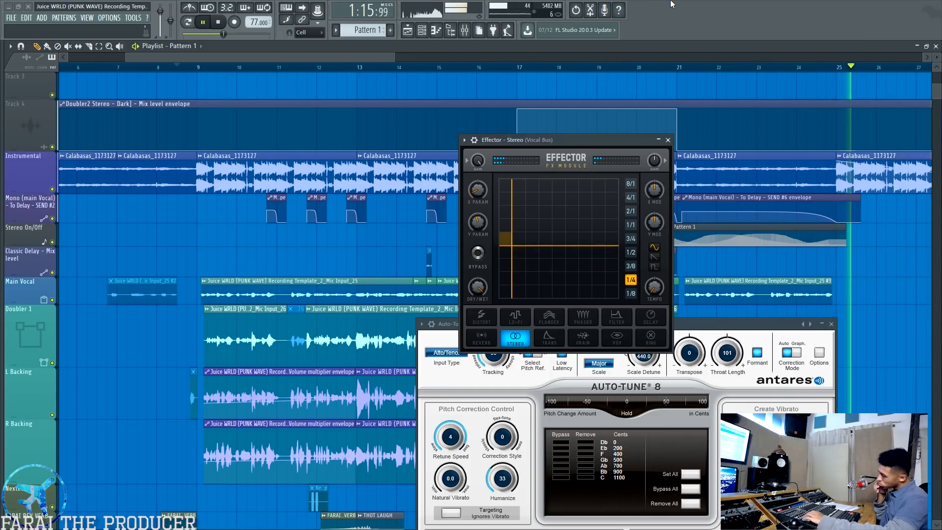
# Stop playback and close the Effector and Auto-Tune windows
pyautogui.press('space')
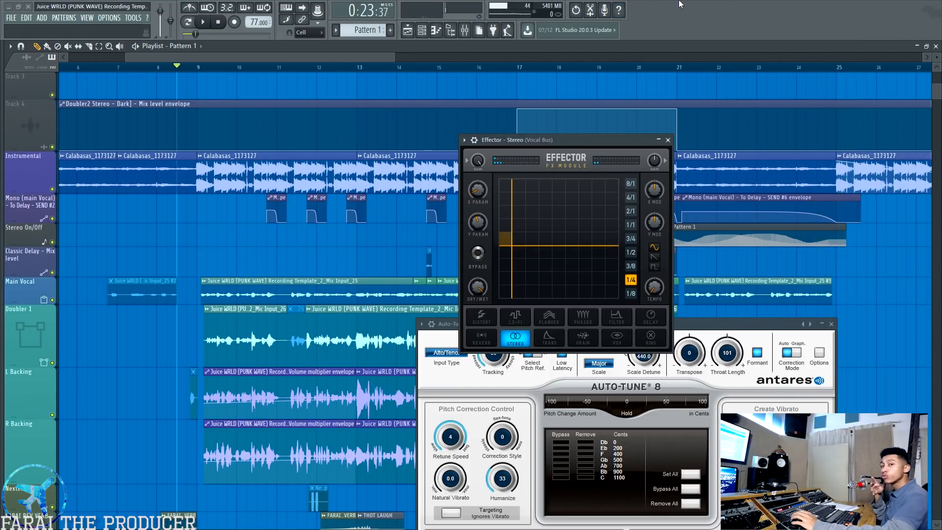
pyautogui.click(670, 141)
pyautogui.moveTo(530, 327); pyautogui.dragTo(397, 113)
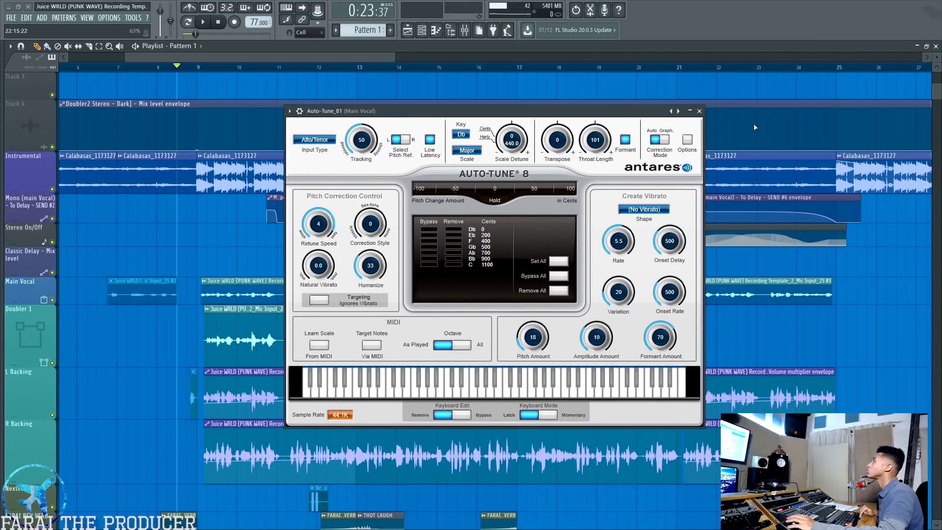
pyautogui.click(699, 111)
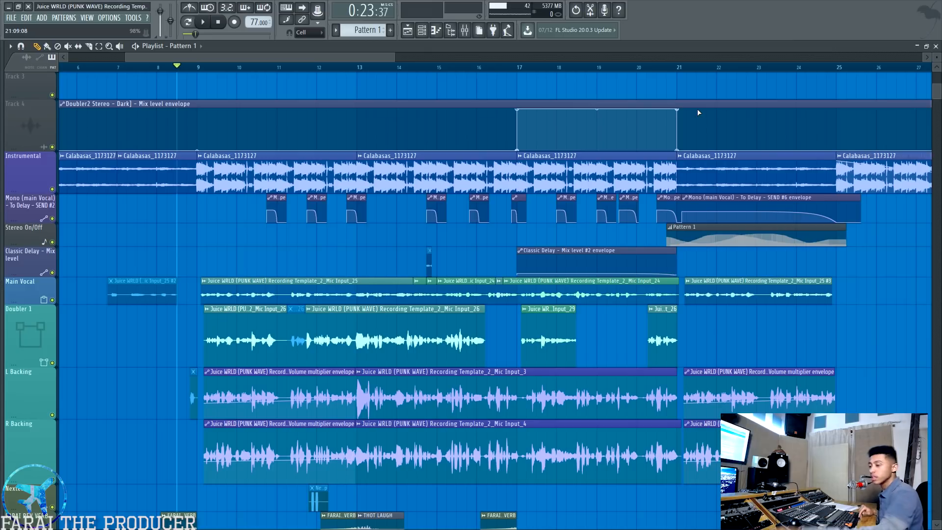
# Reopen Auto-Tune on the Main Vocal mixer track and examine its key, scale and throat length settings
pyautogui.click(464, 30)
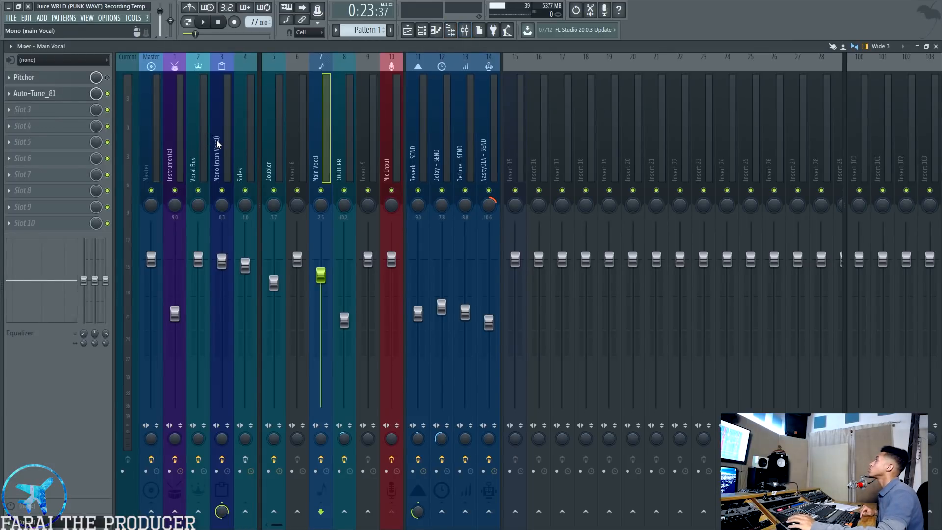
pyautogui.click(218, 143)
pyautogui.click(348, 145)
pyautogui.click(312, 140)
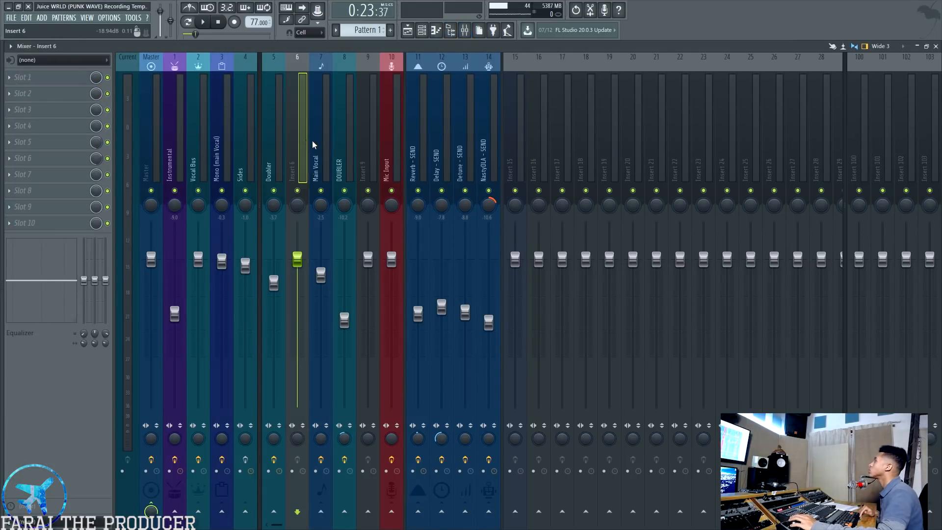
pyautogui.click(39, 94)
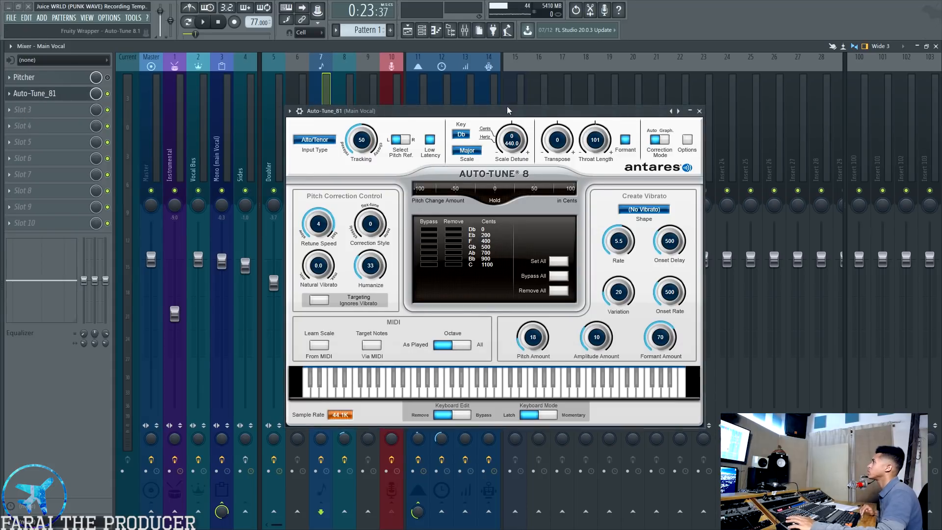
pyautogui.moveTo(508, 106); pyautogui.dragTo(583, 124)
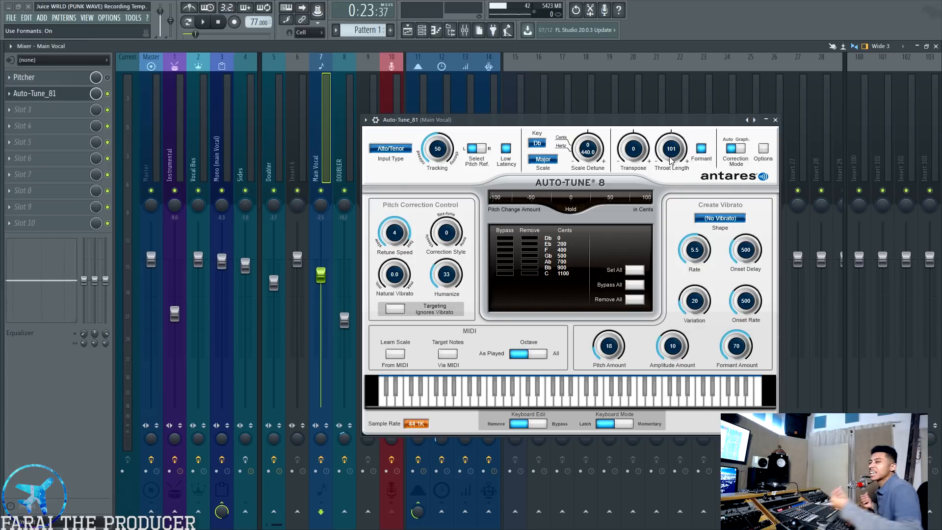
pyautogui.moveTo(670, 158); pyautogui.dragTo(672, 159)
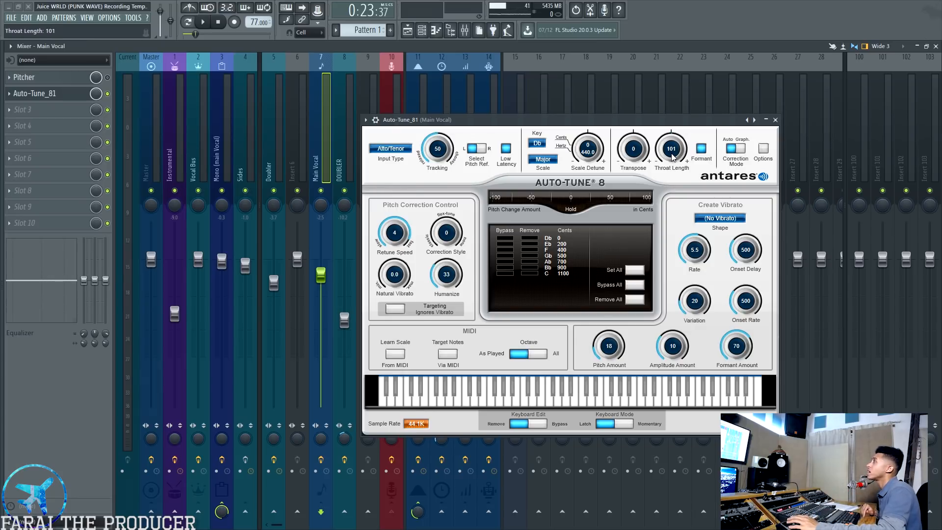
pyautogui.moveTo(595, 153); pyautogui.dragTo(596, 151)
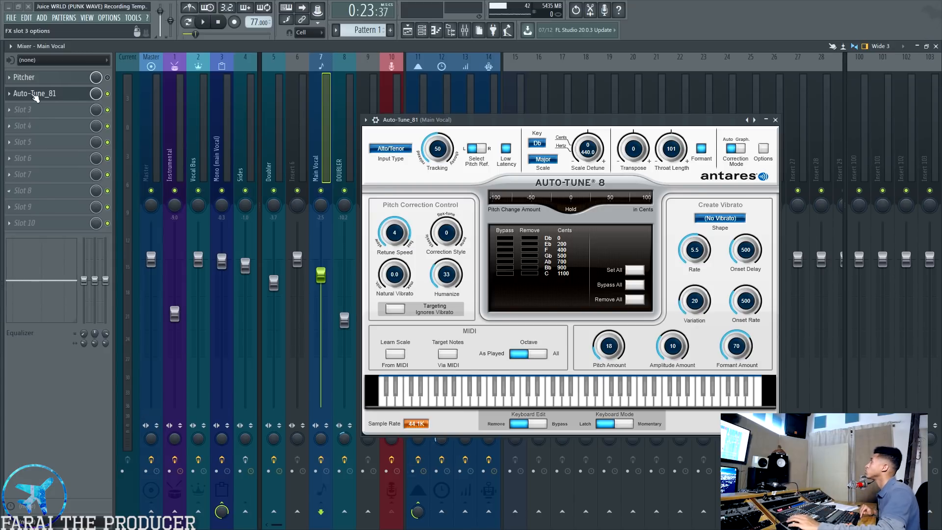
# View the Pitcher plugin on the Main Vocal track, then close both the Pitcher and Auto-Tune windows
pyautogui.click(30, 77)
pyautogui.moveTo(213, 285); pyautogui.dragTo(507, 250)
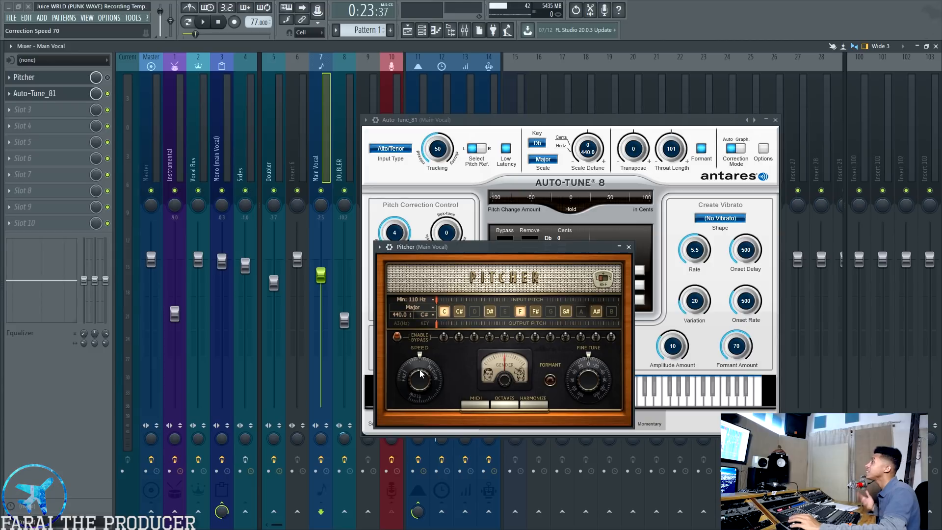
pyautogui.click(629, 247)
pyautogui.click(769, 123)
pyautogui.click(768, 122)
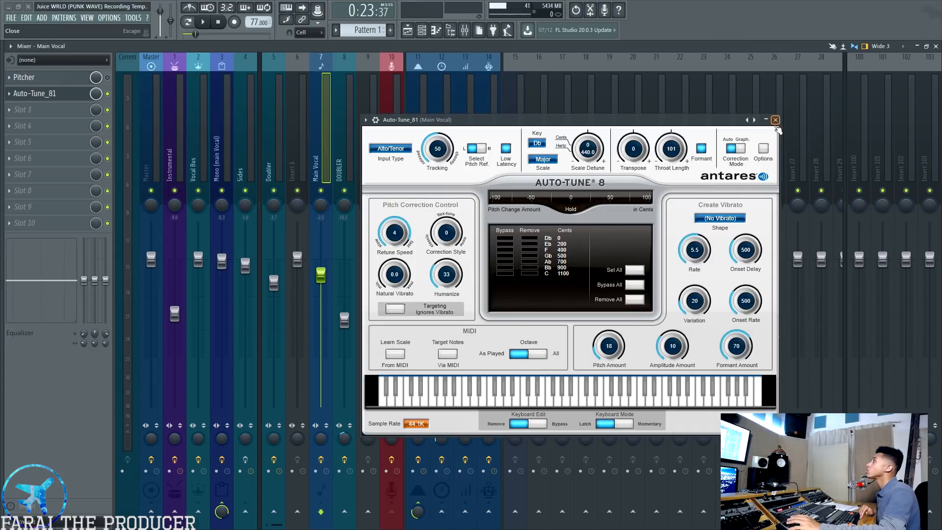
pyautogui.click(775, 121)
# Open Pitcher on the DOUBLER mixer track and examine its key, scale and speed settings
pyautogui.click(341, 152)
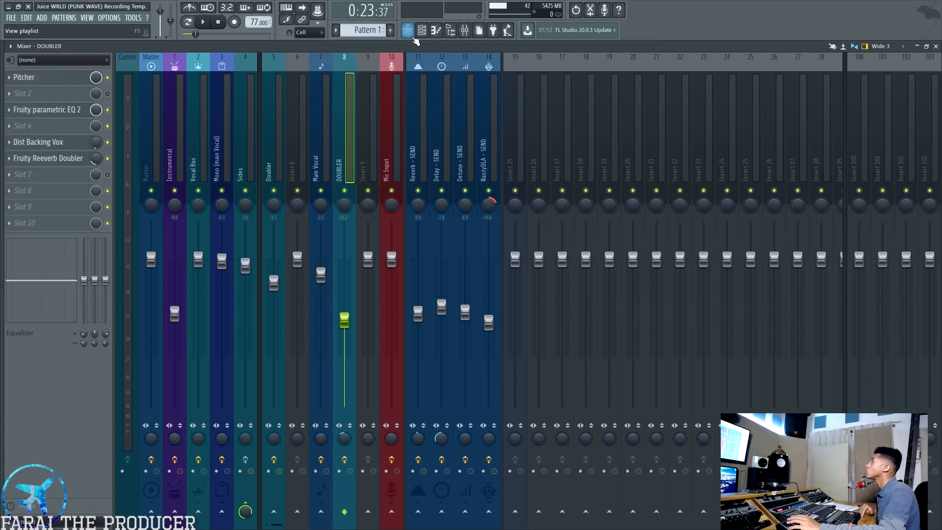
pyautogui.click(71, 79)
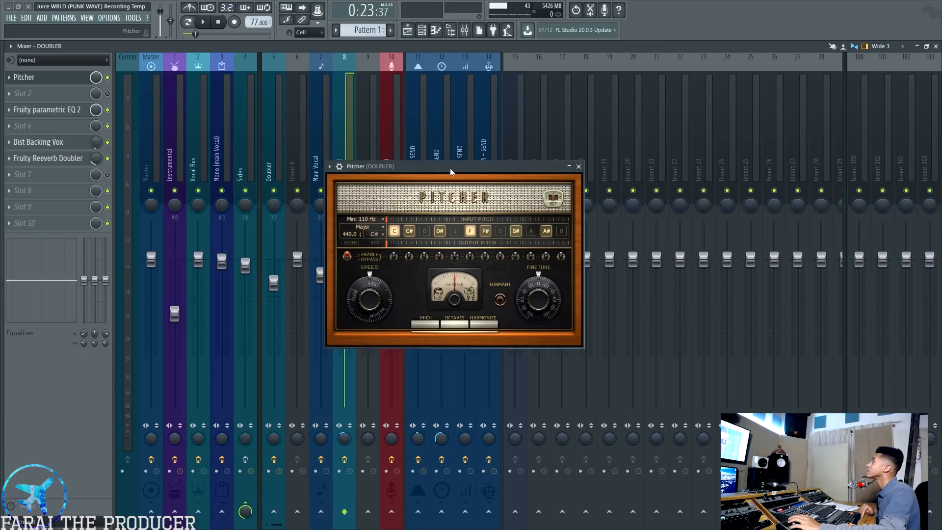
pyautogui.moveTo(461, 179); pyautogui.dragTo(586, 170)
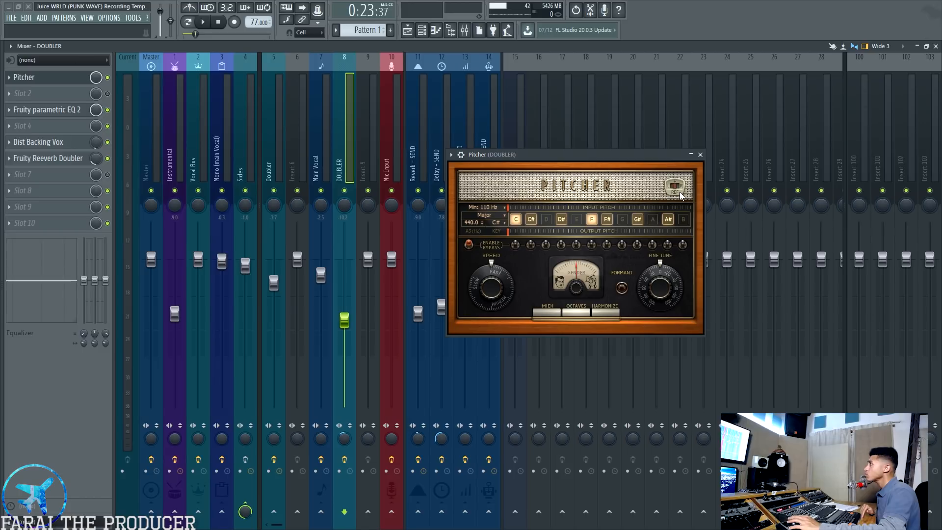
pyautogui.moveTo(581, 156); pyautogui.dragTo(607, 129)
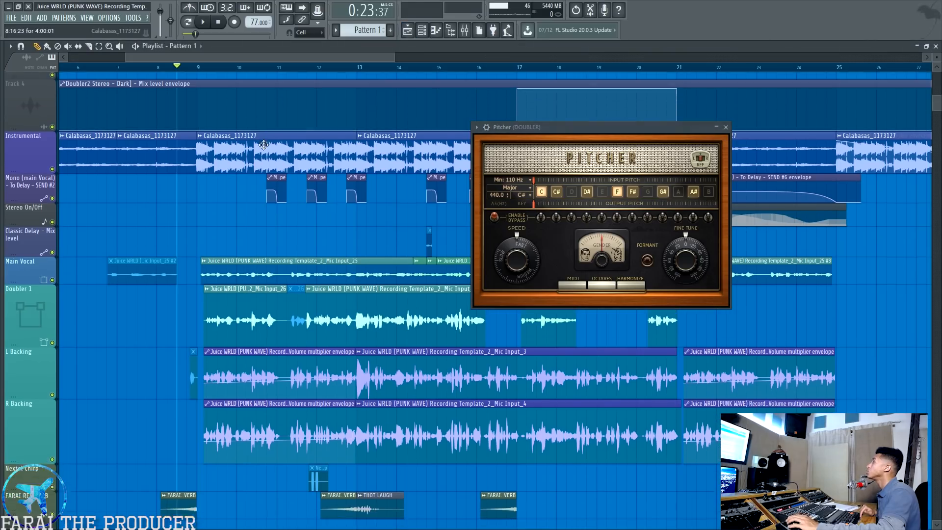
# Solo the L Backing and R Backing tracks in the playlist and play them from bar 9
pyautogui.scroll(-3, 39, 330)
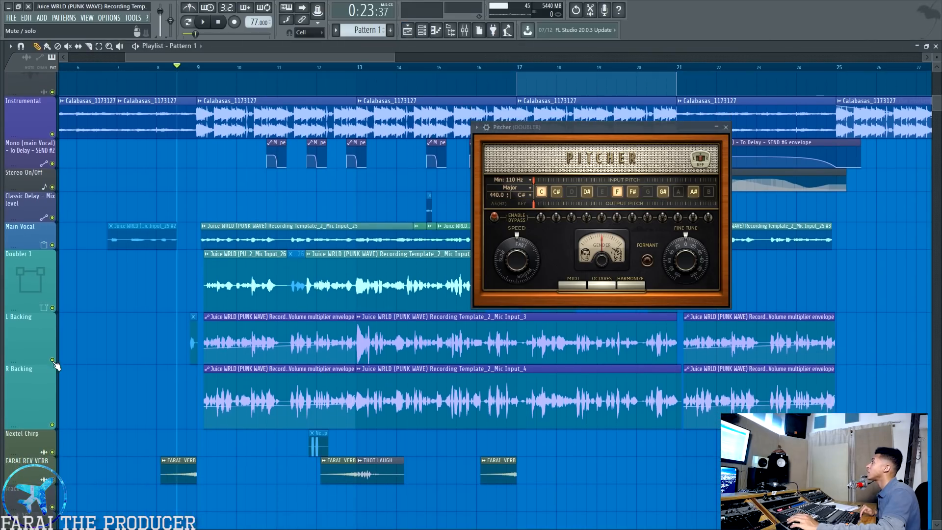
pyautogui.click(15, 392)
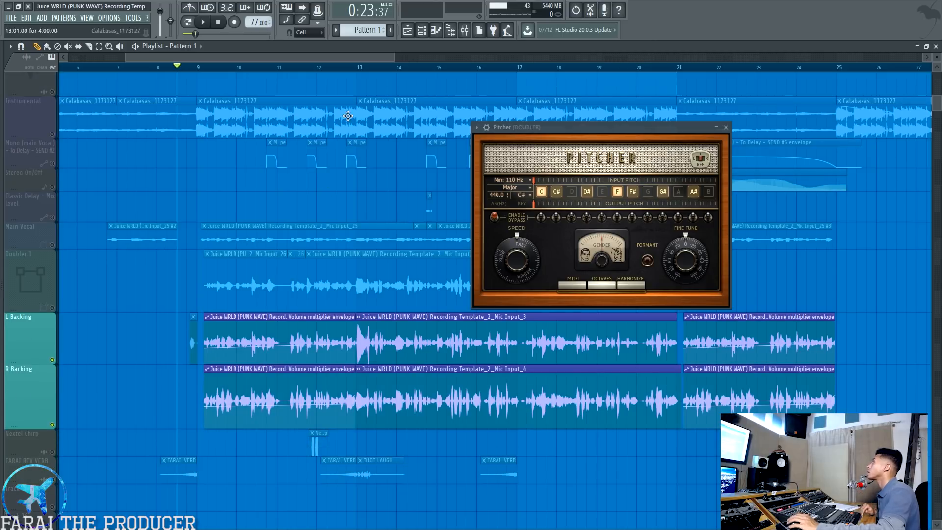
pyautogui.click(201, 69)
pyautogui.moveTo(554, 131); pyautogui.dragTo(503, 120)
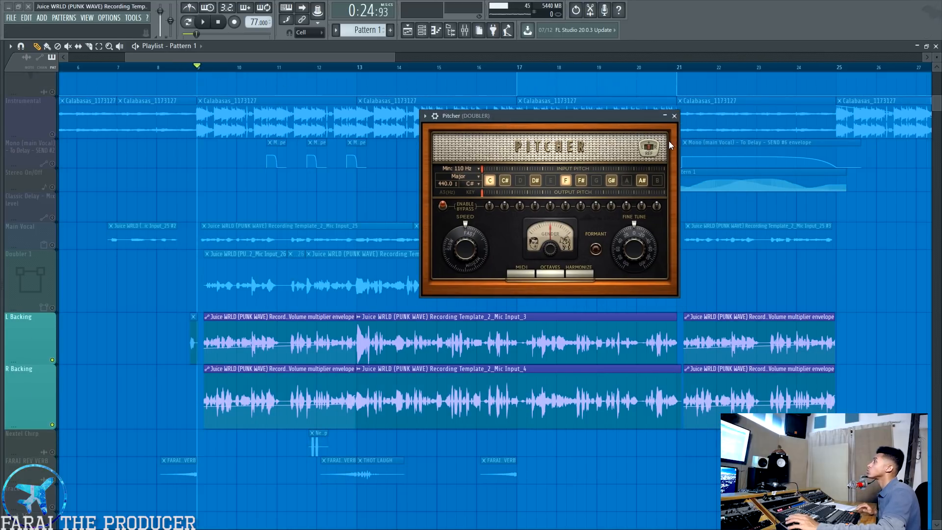
pyautogui.press('space')
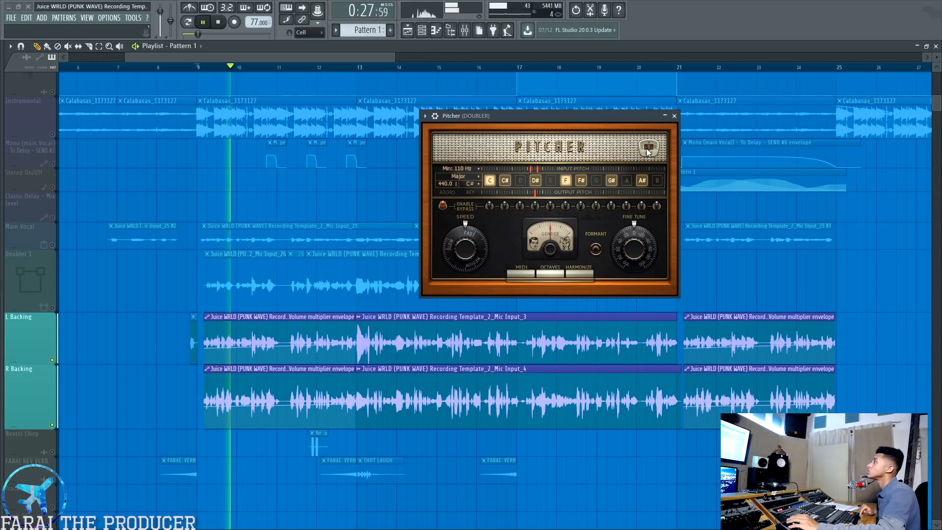
# Check the DOUBLER track's levels in the mixer, stop playback and return to the playlist with Pitcher open
pyautogui.press('F9')
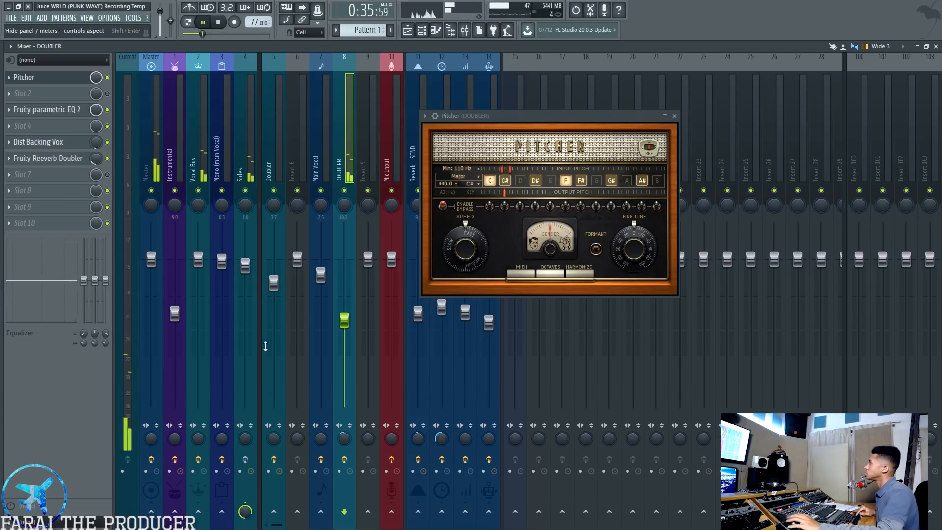
pyautogui.press('space')
pyautogui.press('F5')
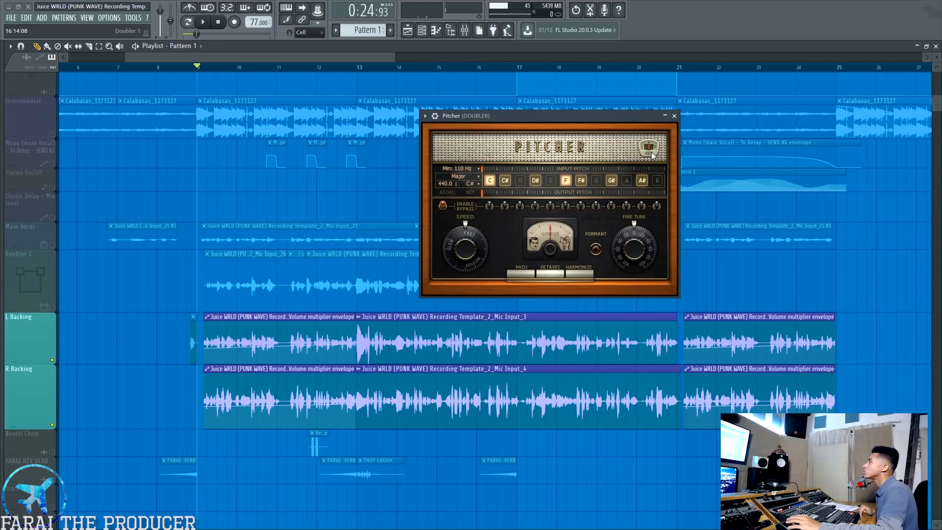
pyautogui.moveTo(602, 120); pyautogui.dragTo(640, 116)
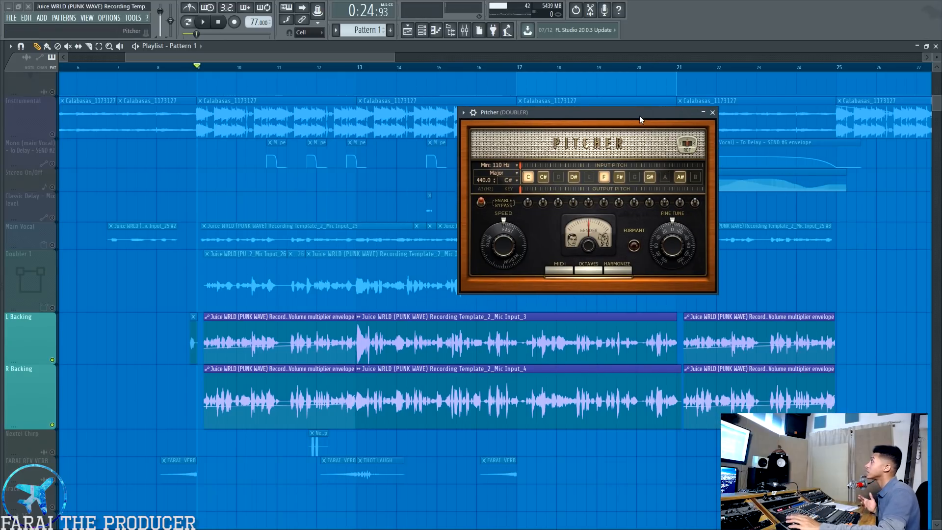
# Show audio clips in the playlist and open the channel settings of the L Backing and R Backing clips, one above the other
pyautogui.click(277, 315)
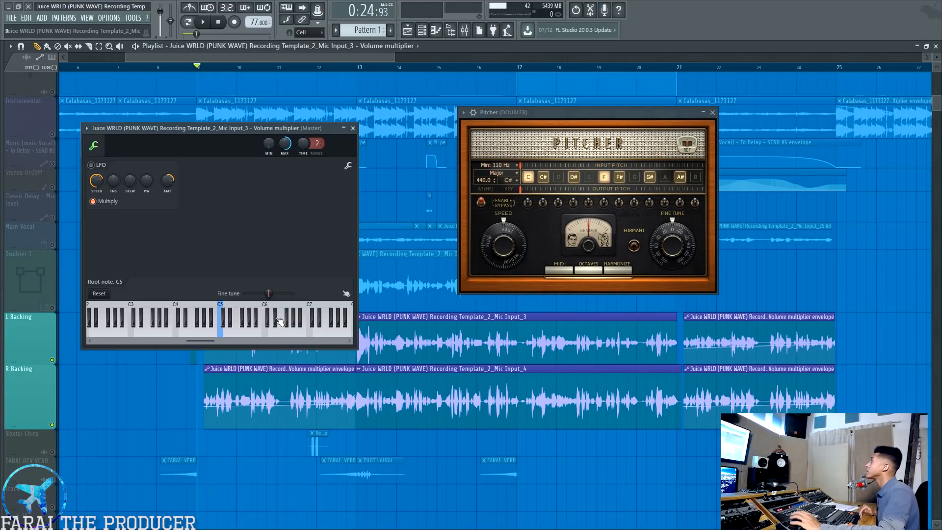
pyautogui.click(353, 129)
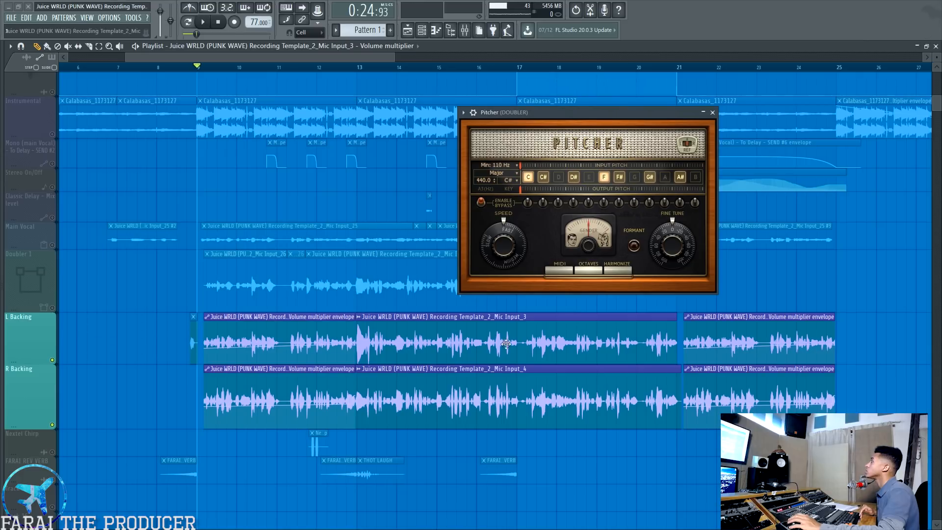
pyautogui.click(28, 58)
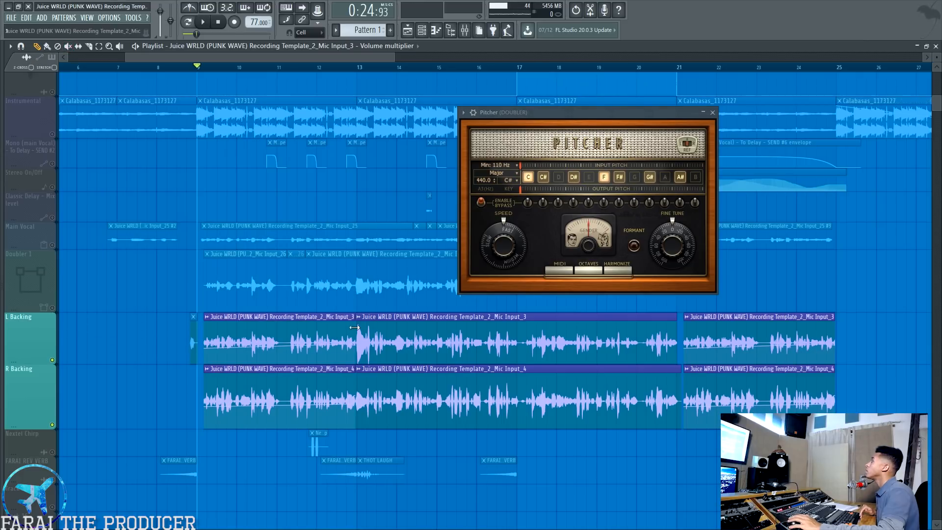
pyautogui.doubleClick(323, 316)
pyautogui.moveTo(219, 92); pyautogui.dragTo(336, 65)
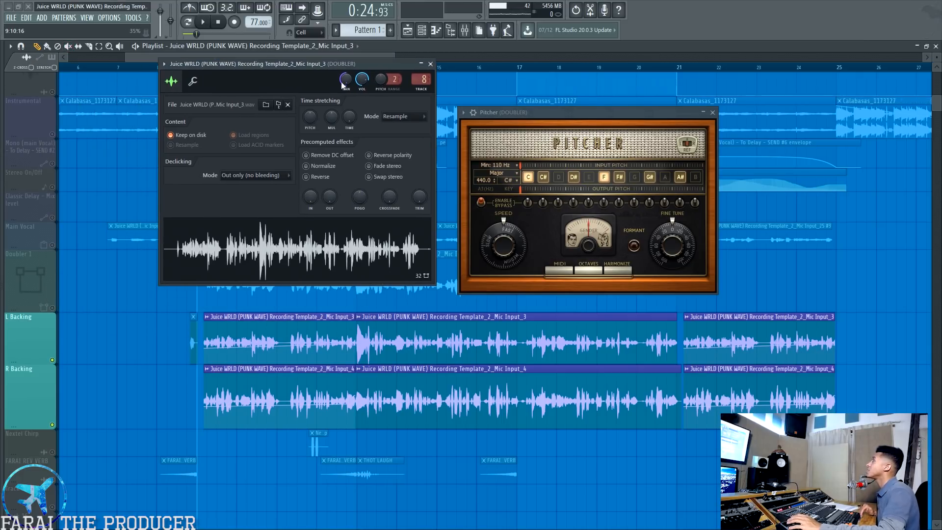
pyautogui.doubleClick(295, 369)
pyautogui.moveTo(229, 224); pyautogui.dragTo(332, 295)
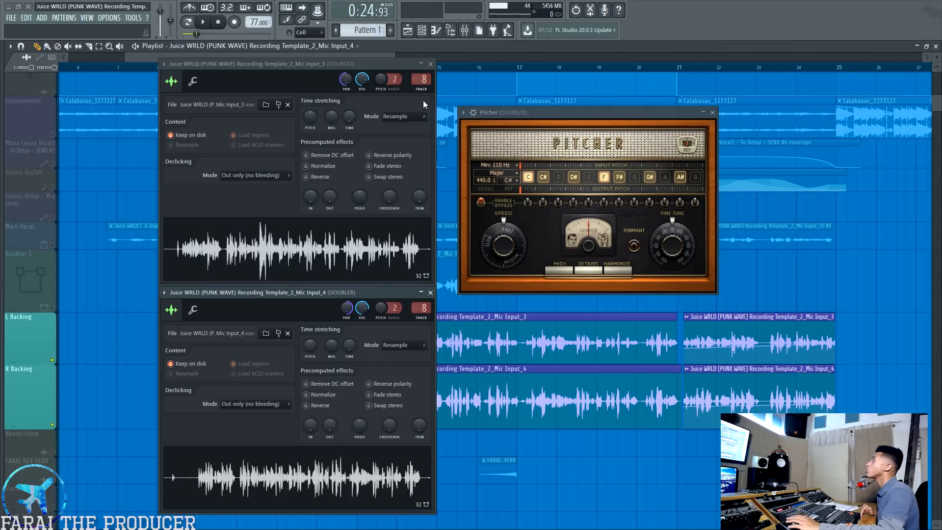
# Compare the panning of the Mic Input_3 and Mic Input_4 backing channels, then close both channel windows
pyautogui.moveTo(602, 112); pyautogui.dragTo(621, 116)
pyautogui.click(348, 80)
pyautogui.click(335, 305)
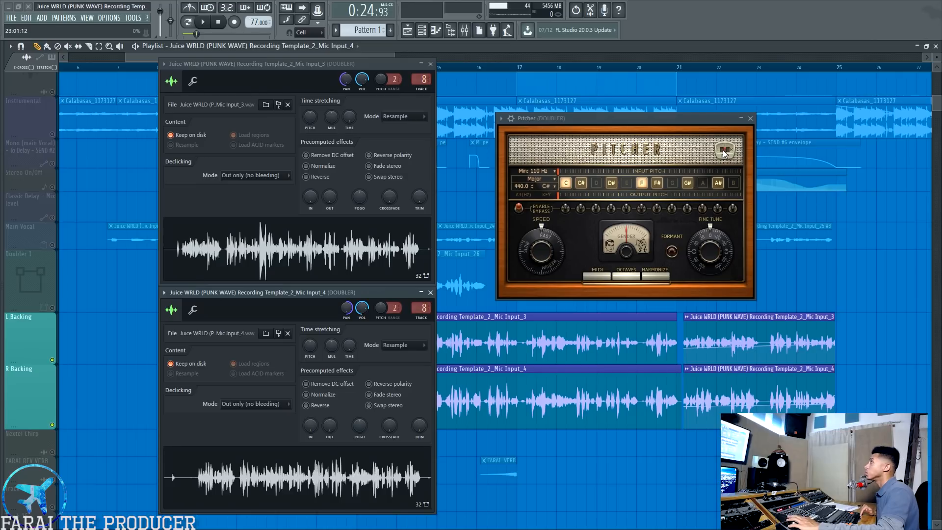
pyautogui.click(430, 64)
pyautogui.click(431, 293)
# View Fruity parametric EQ 2 and the Fruity Reeverb Doubler settings on the DOUBLER mixer track, then close the reverb window
pyautogui.press('F9')
pyautogui.click(64, 112)
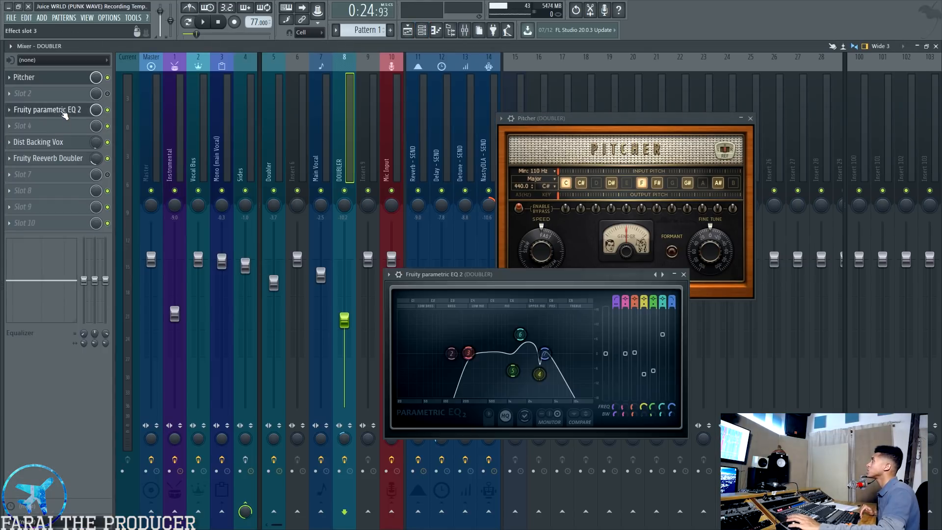
pyautogui.click(48, 158)
pyautogui.moveTo(289, 214); pyautogui.dragTo(318, 218)
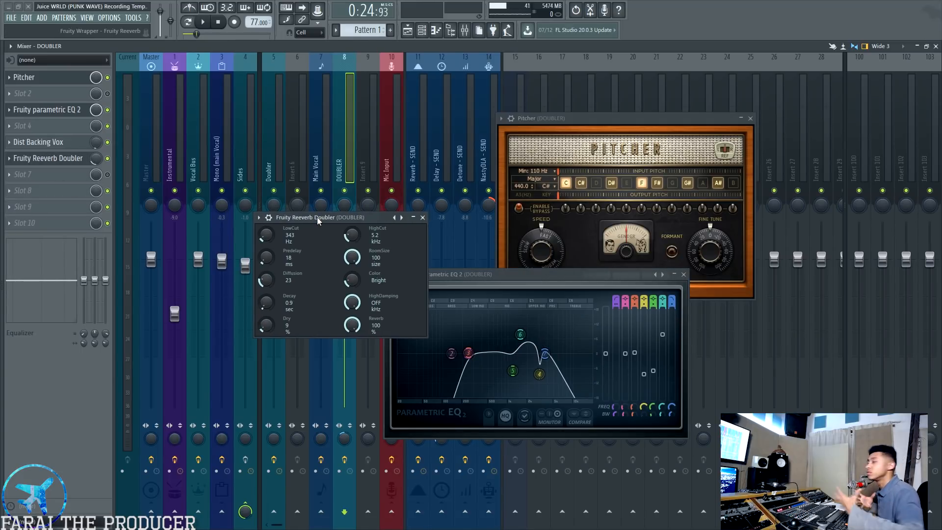
pyautogui.click(423, 217)
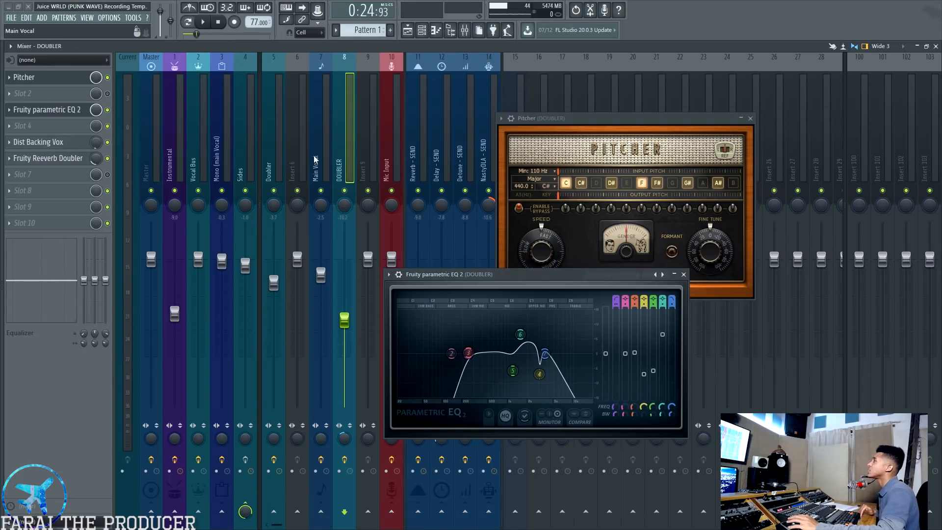
# Open Listen Mic Compressor on the Doubler mixer track and close the DOUBLER track's Pitcher and EQ windows
pyautogui.click(319, 155)
pyautogui.click(272, 149)
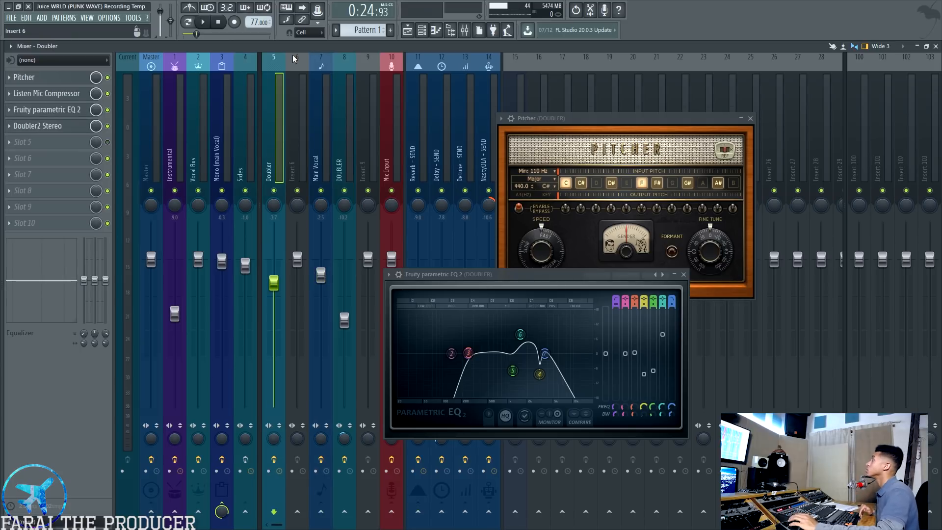
pyautogui.click(81, 96)
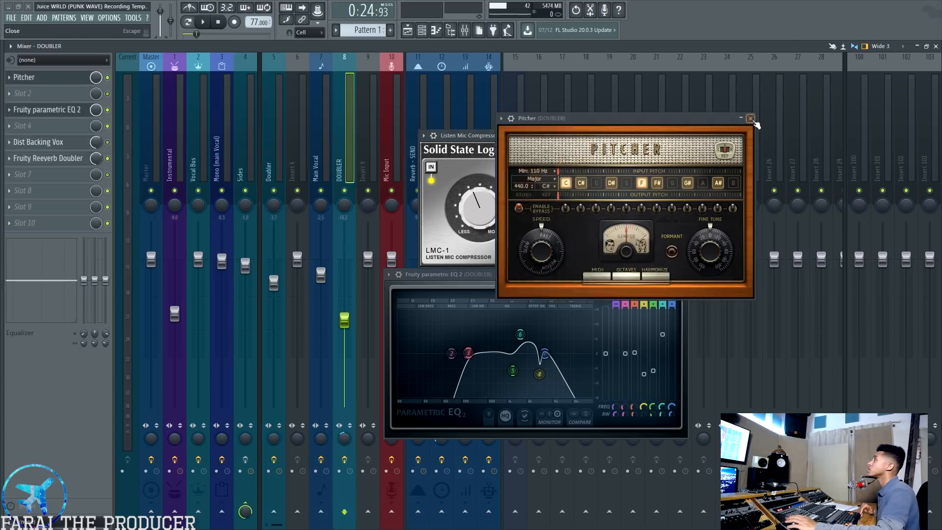
pyautogui.click(750, 119)
pyautogui.click(686, 274)
pyautogui.moveTo(521, 135); pyautogui.dragTo(589, 122)
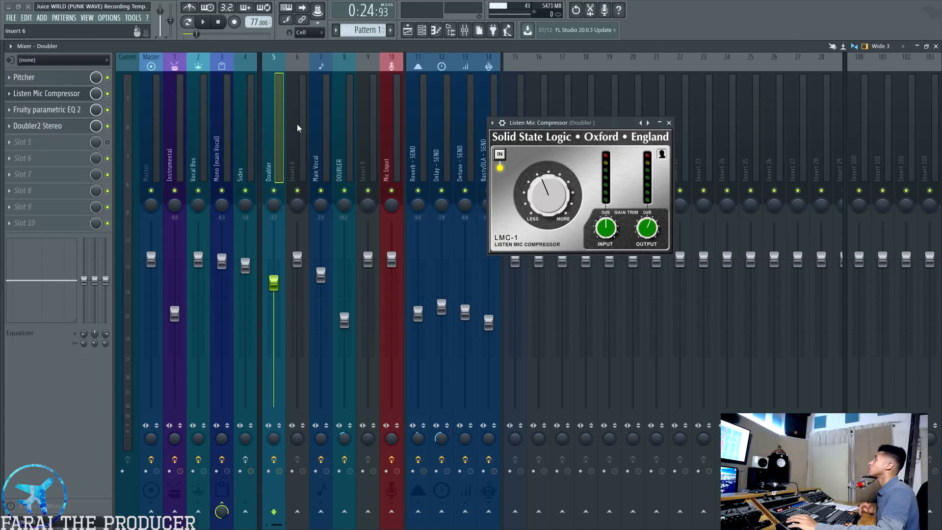
# Solo the Doubler 1 track in the playlist, keep Main Vocal muted, and set the playback position to bar 9
pyautogui.click(408, 32)
pyautogui.rightClick(52, 307)
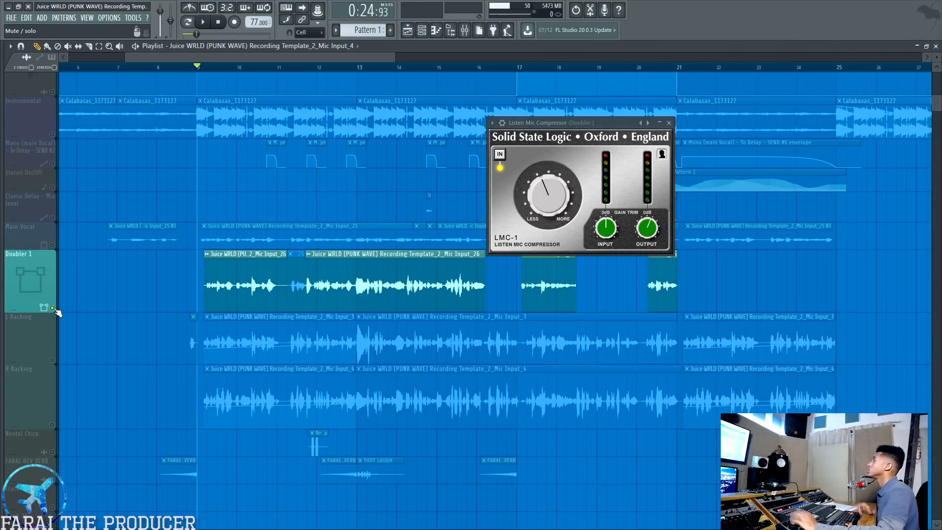
pyautogui.click(309, 69)
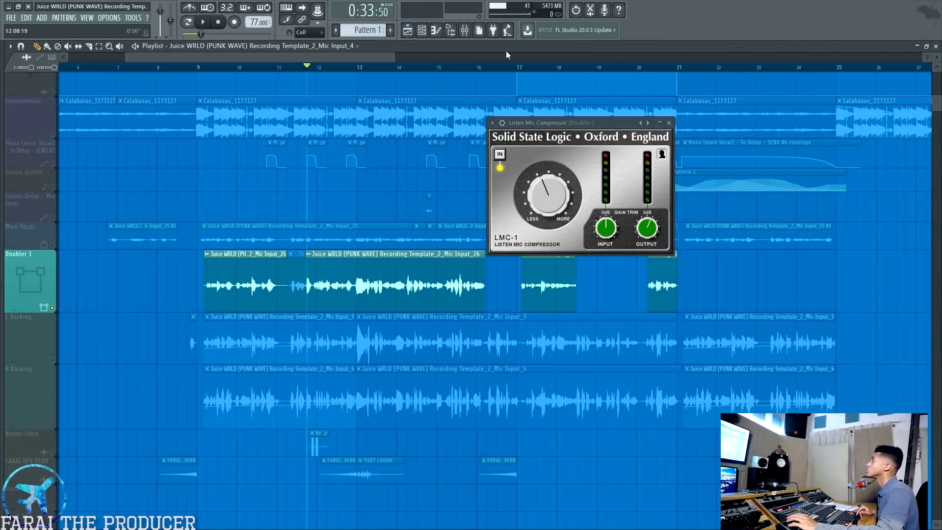
pyautogui.click(52, 245)
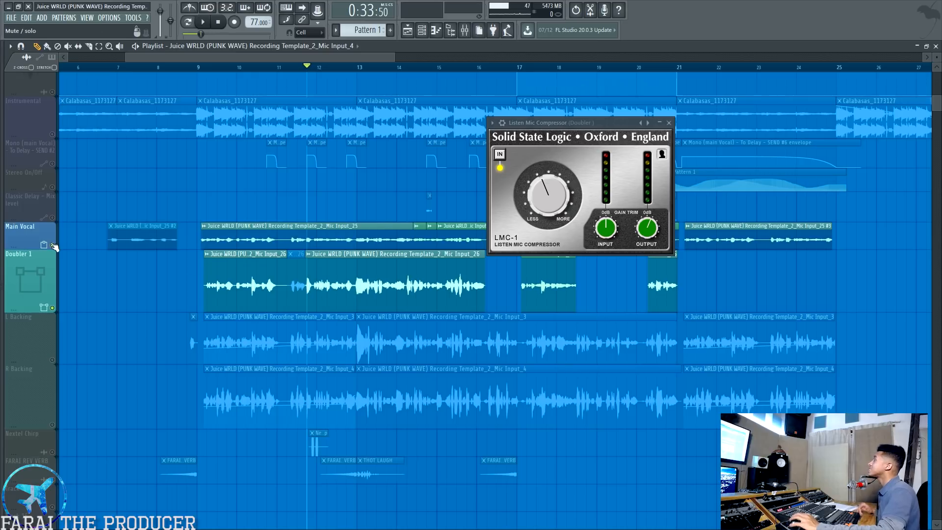
pyautogui.click(199, 68)
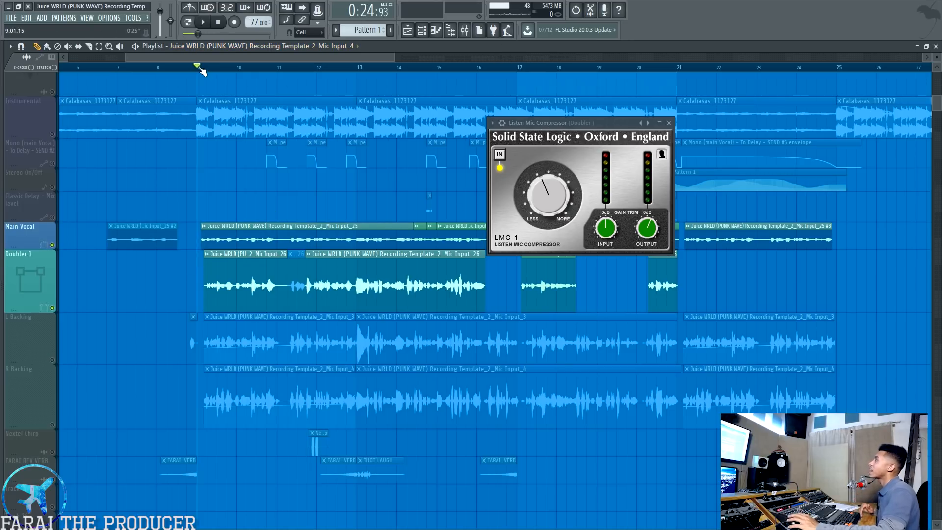
pyautogui.moveTo(200, 202); pyautogui.dragTo(352, 237)
pyautogui.keyDown('ctrl'); pyautogui.click(237, 215); pyautogui.keyUp('ctrl')
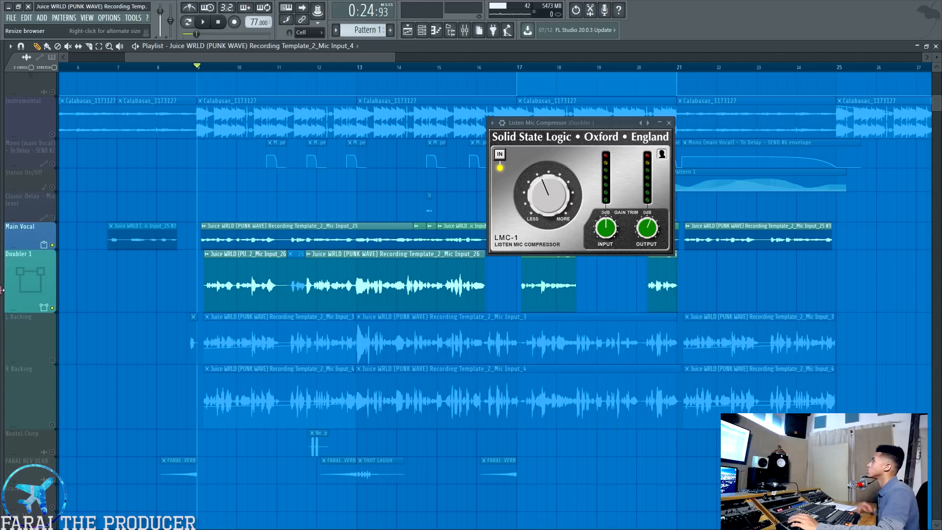
pyautogui.click(52, 245)
# Play the soloed Doubler 1 track from bars 9 and 13 and check its level in the mixer before returning to the playlist
pyautogui.press('space')
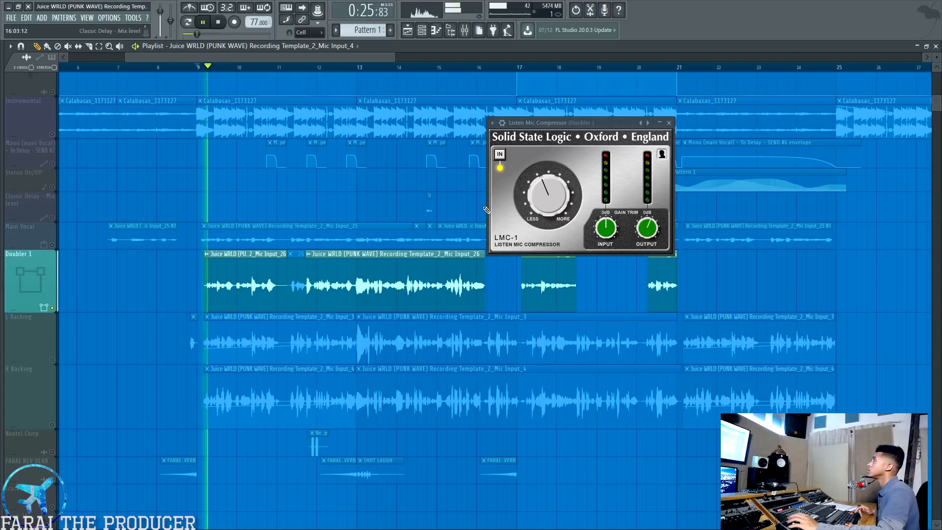
pyautogui.click(357, 68)
pyautogui.scroll(-3, 358, 68)
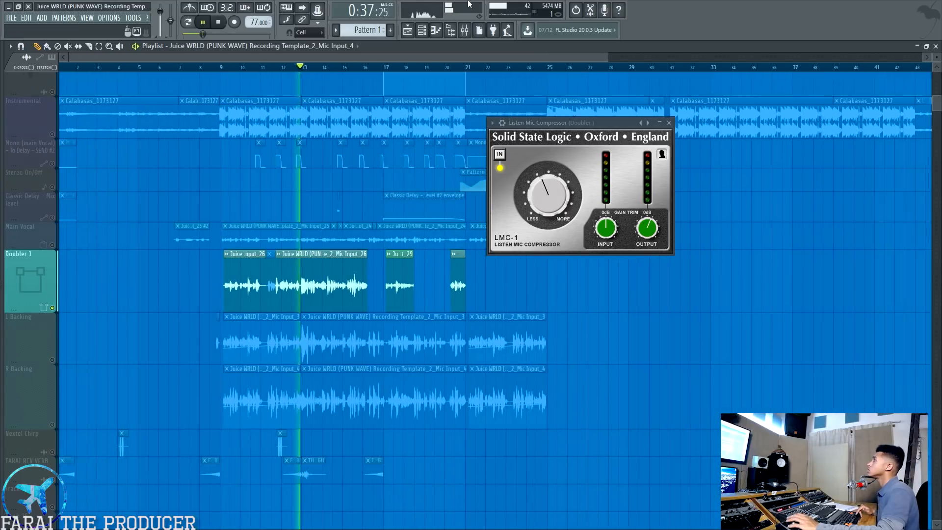
pyautogui.click(466, 30)
pyautogui.press('space')
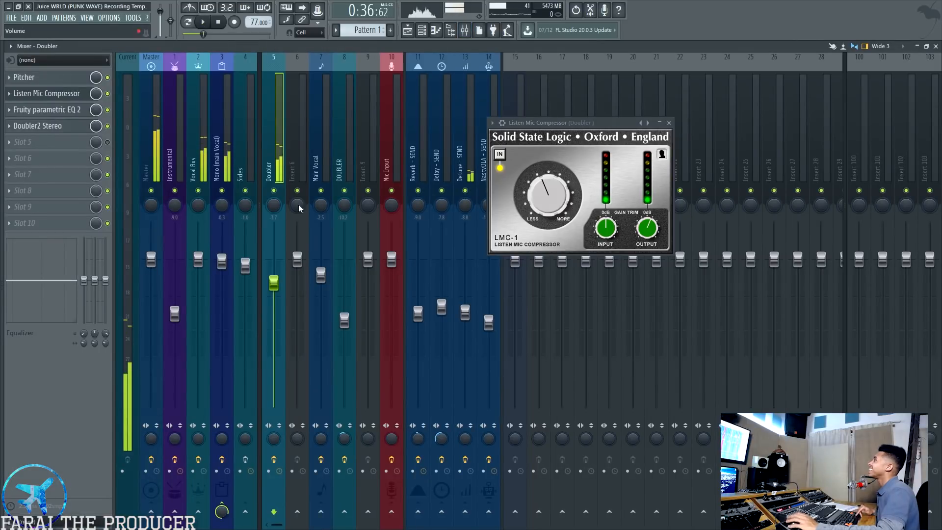
pyautogui.click(407, 30)
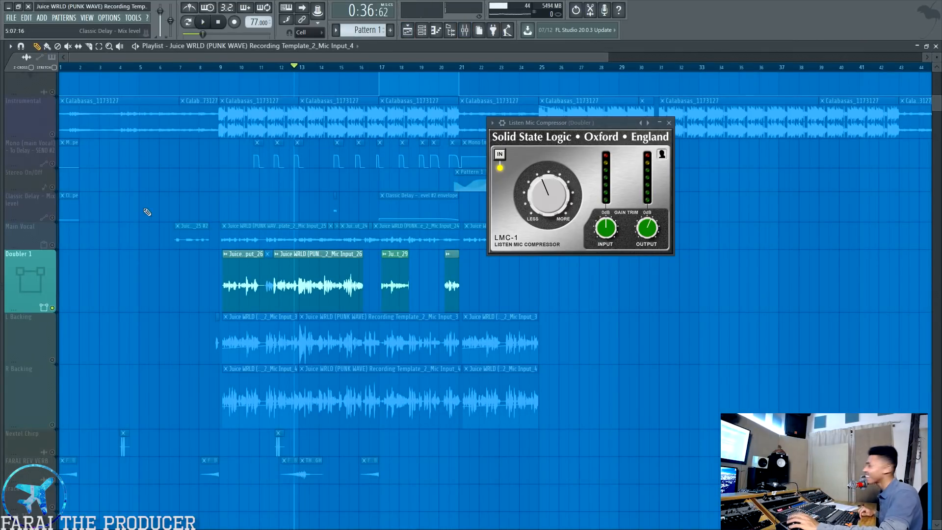
# Unmute Main Vocal and play it together with Doubler 1 while checking the Doubler track's level in the mixer
pyautogui.click(52, 246)
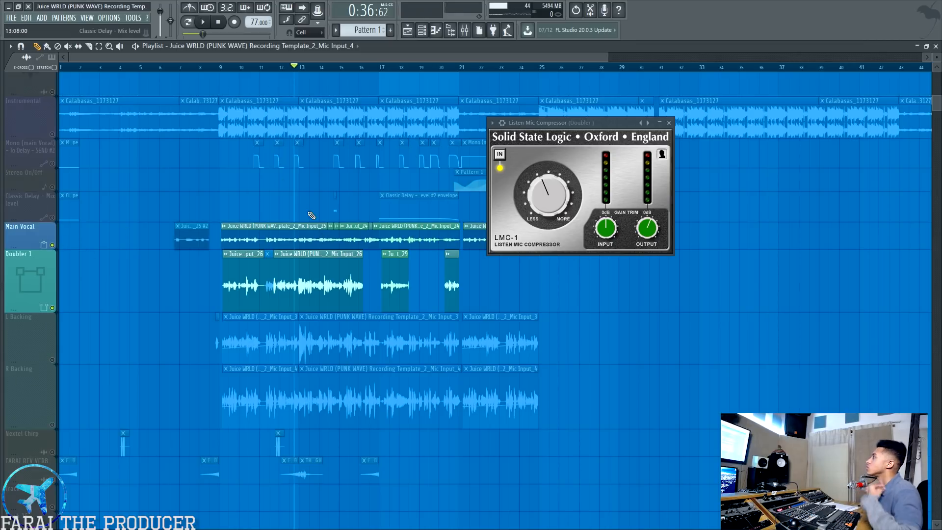
pyautogui.press('space')
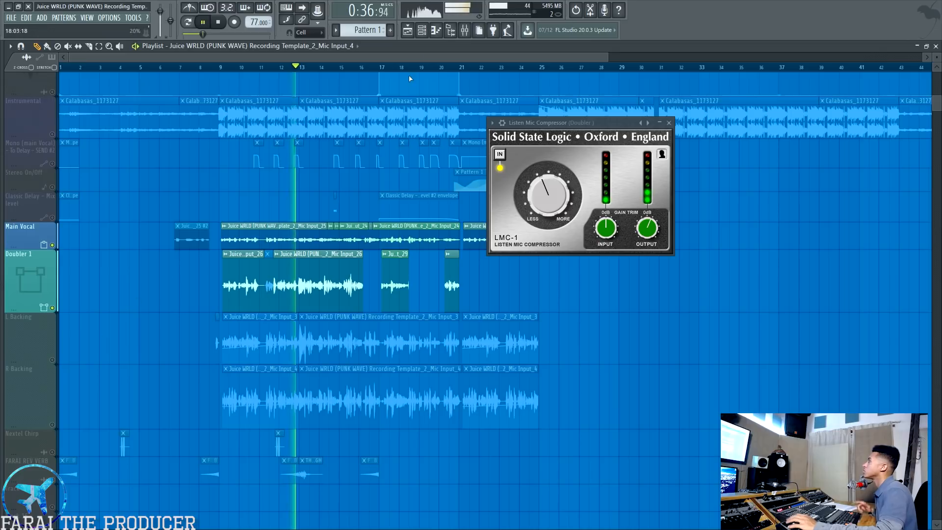
pyautogui.click(465, 33)
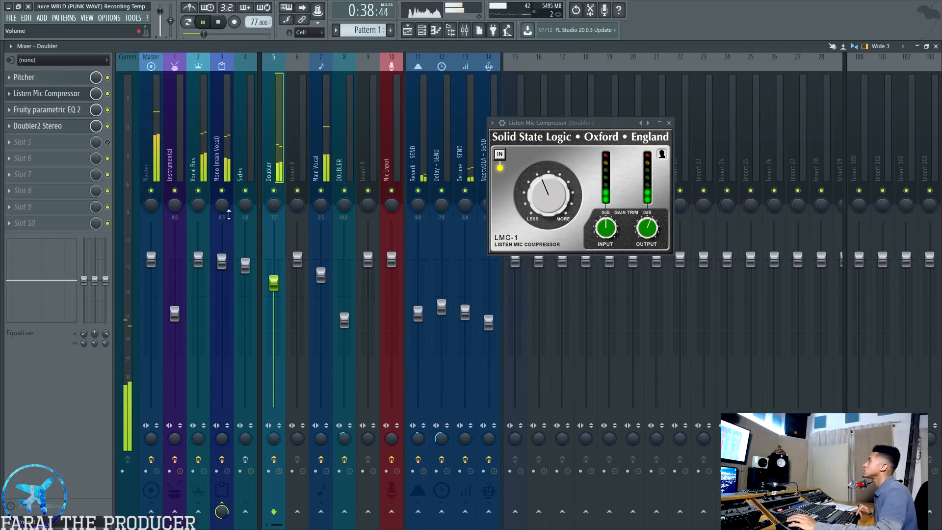
pyautogui.click(274, 190)
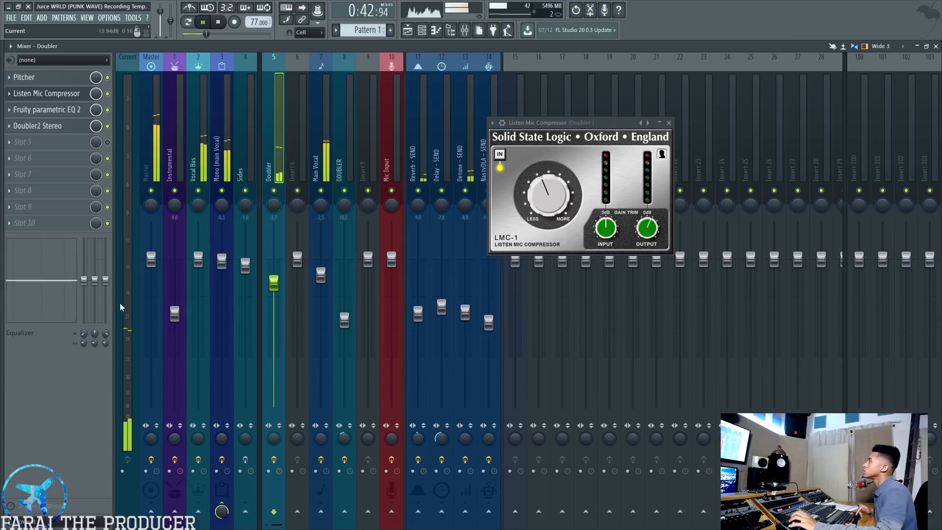
pyautogui.press('space')
# Examine the Listen Mic Compressor, Fruity parametric EQ 2 and Doubler2 Stereo settings on the Doubler mixer track
pyautogui.moveTo(549, 121); pyautogui.dragTo(466, 122)
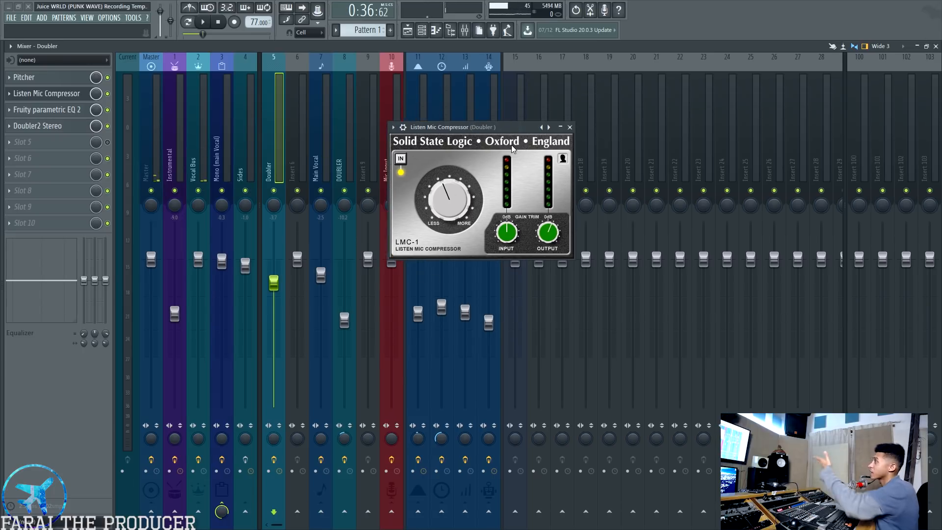
pyautogui.moveTo(504, 130); pyautogui.dragTo(454, 143)
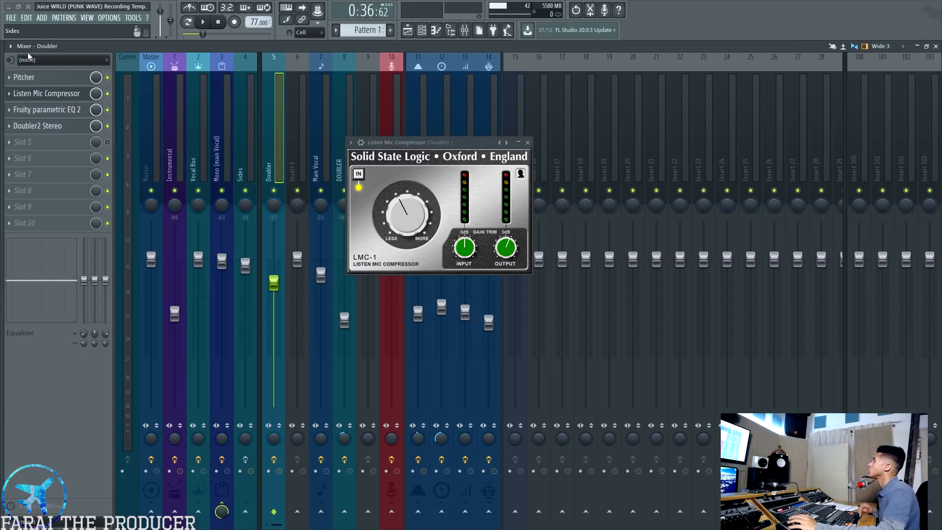
pyautogui.click(44, 110)
pyautogui.moveTo(673, 110); pyautogui.dragTo(454, 294)
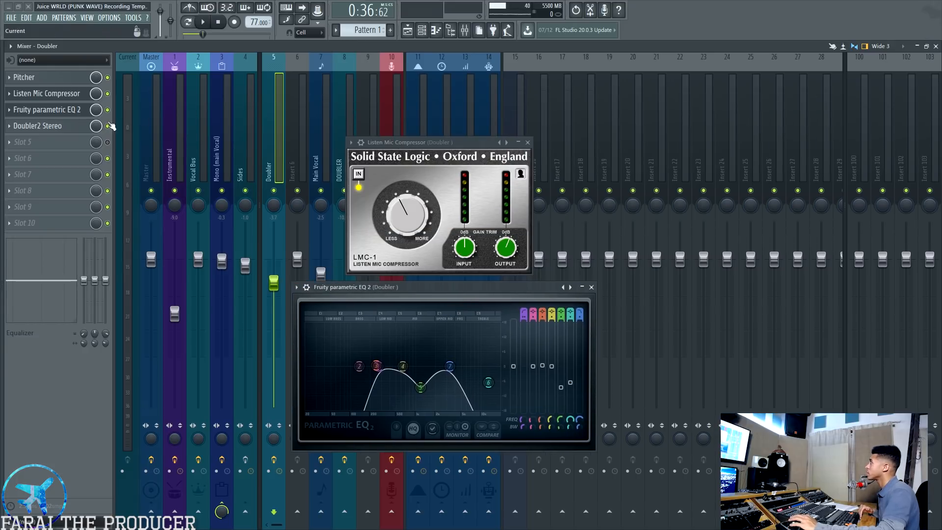
pyautogui.click(38, 125)
pyautogui.moveTo(501, 284); pyautogui.dragTo(506, 195)
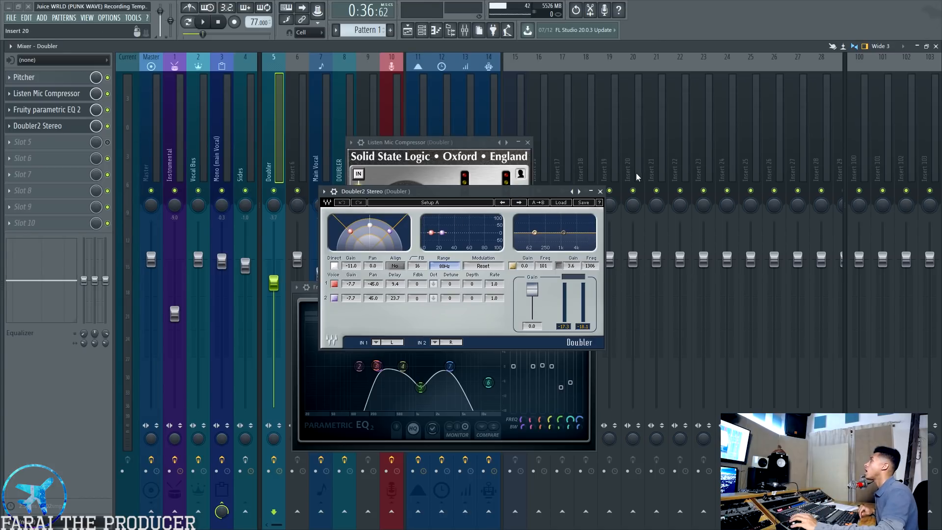
# Close the Doubler track's three plugin windows and return to the playlist
pyautogui.click(599, 191)
pyautogui.click(590, 287)
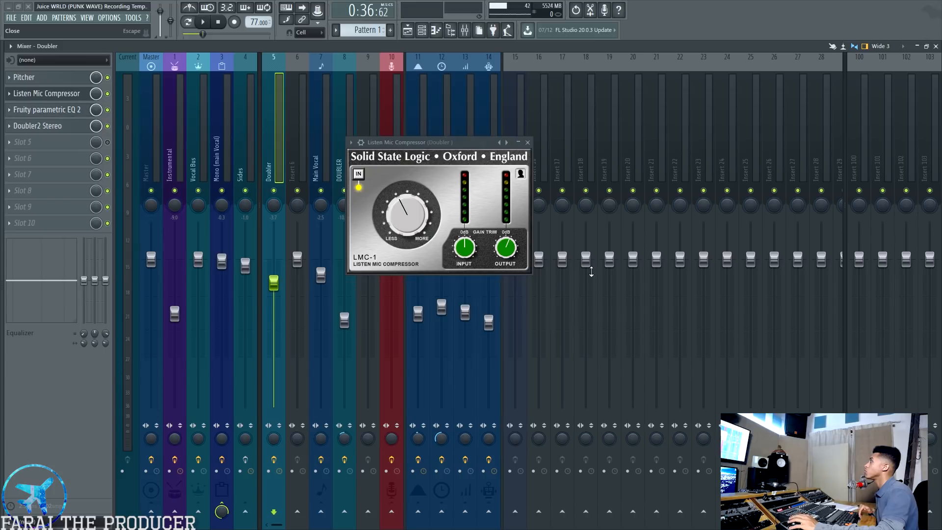
pyautogui.click(528, 143)
pyautogui.click(408, 32)
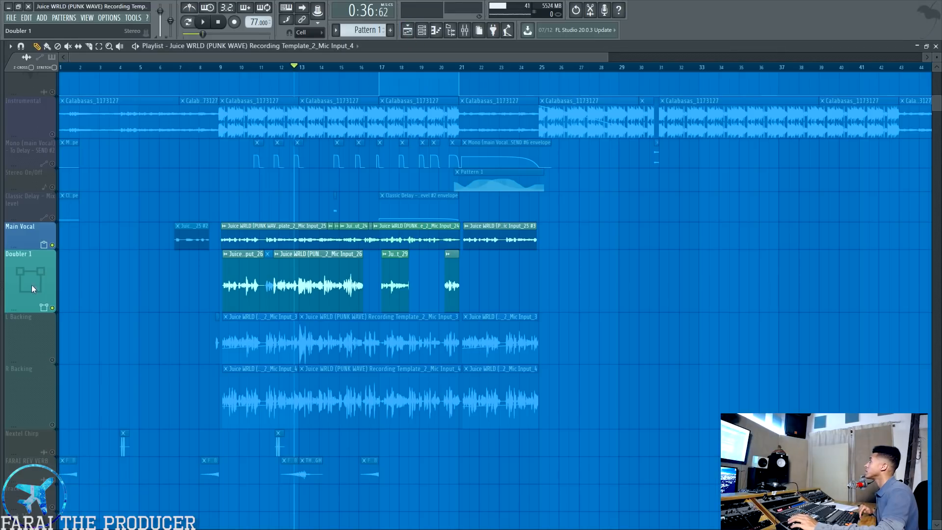
# Unmute L Backing, R Backing and Instrumental and play the mix, muting Main Vocal during playback before stopping
pyautogui.click(52, 360)
pyautogui.click(52, 424)
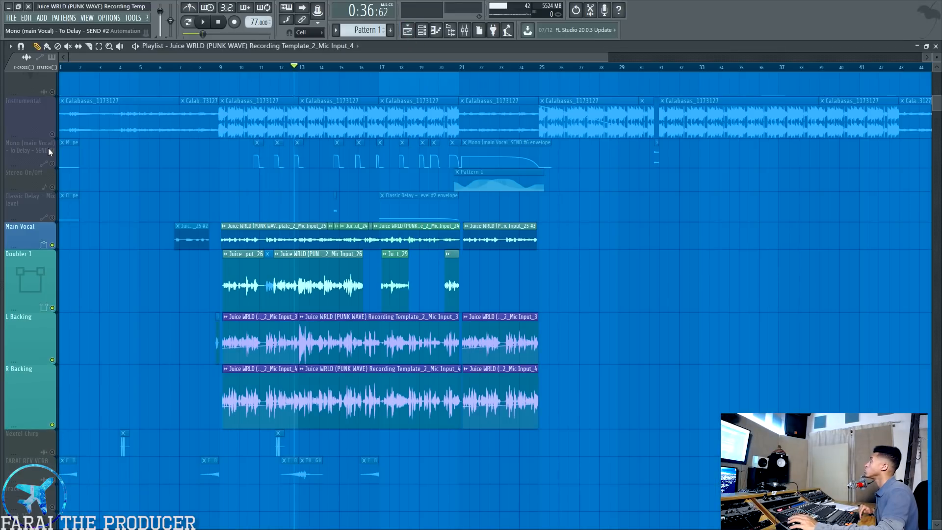
pyautogui.click(52, 133)
pyautogui.press('space')
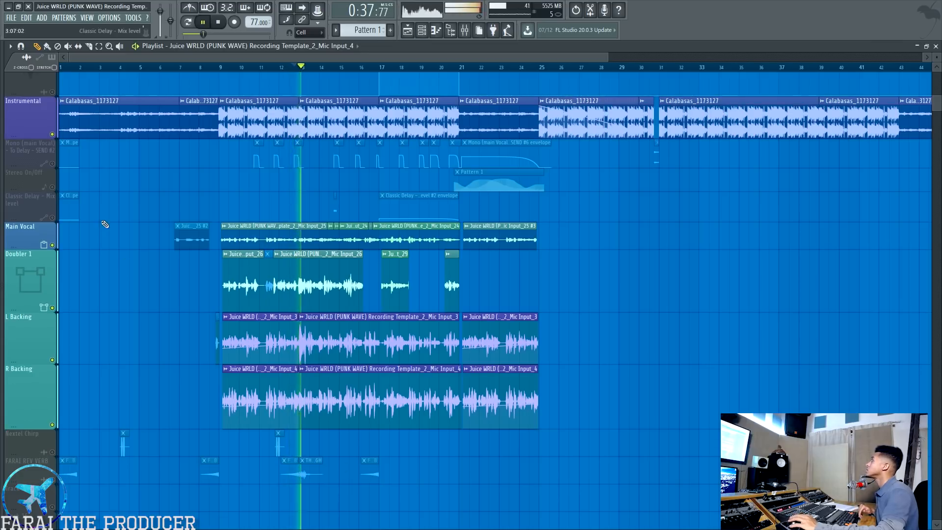
pyautogui.click(52, 245)
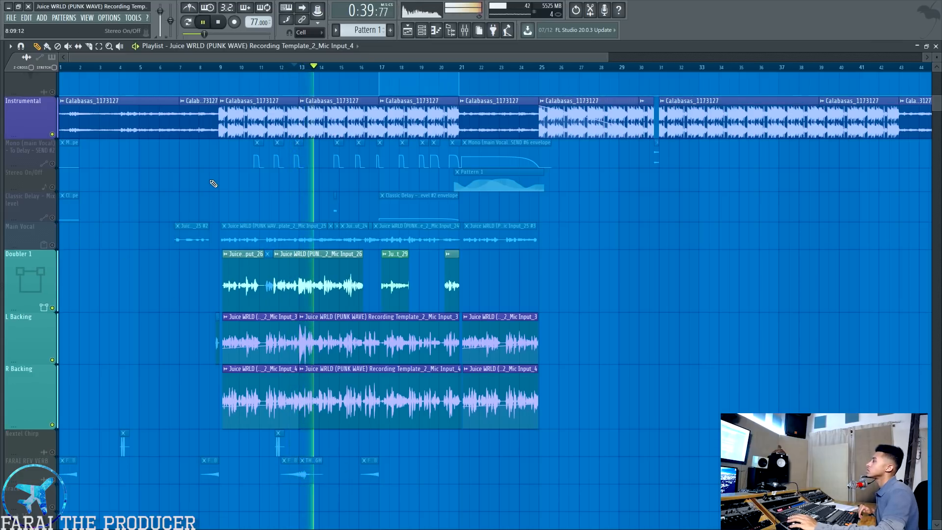
pyautogui.press('space')
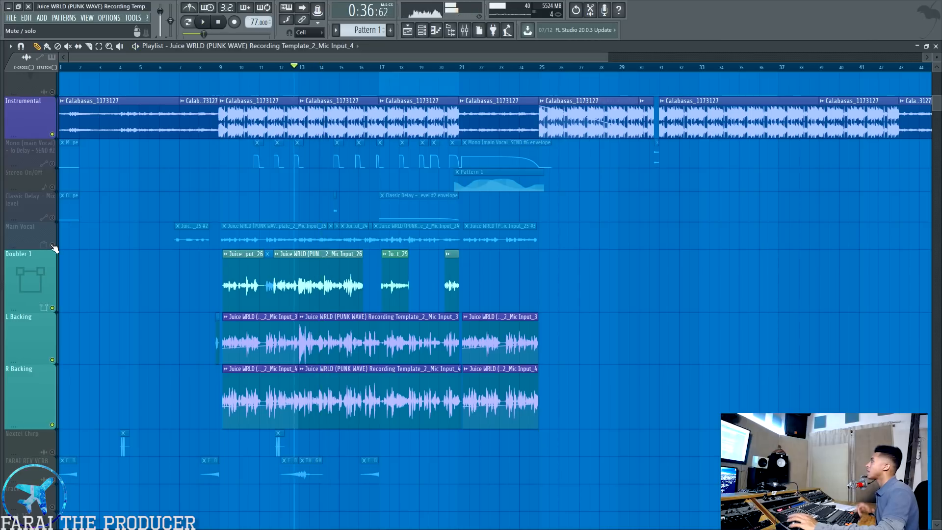
# Unmute Main Vocal in the playlist and select the Main Vocal track in the mixer
pyautogui.click(52, 245)
pyautogui.click(465, 32)
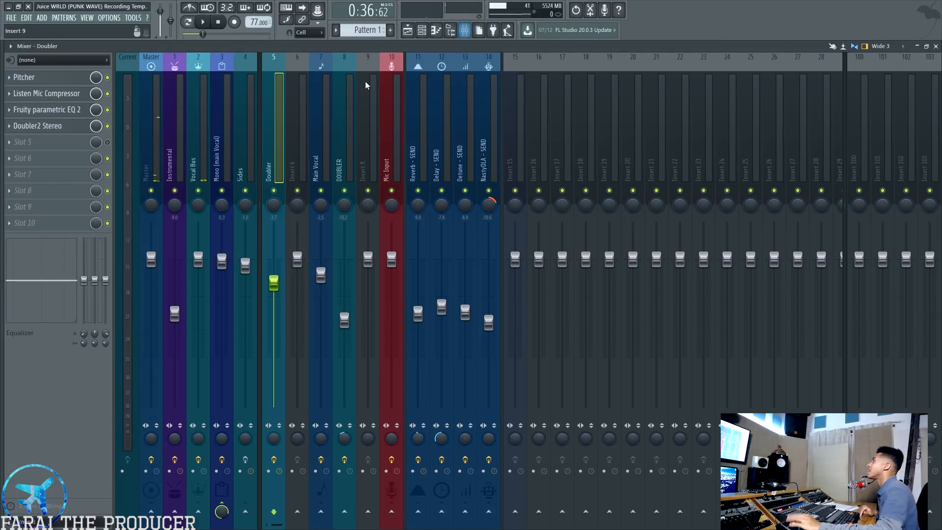
pyautogui.click(299, 139)
pyautogui.click(313, 137)
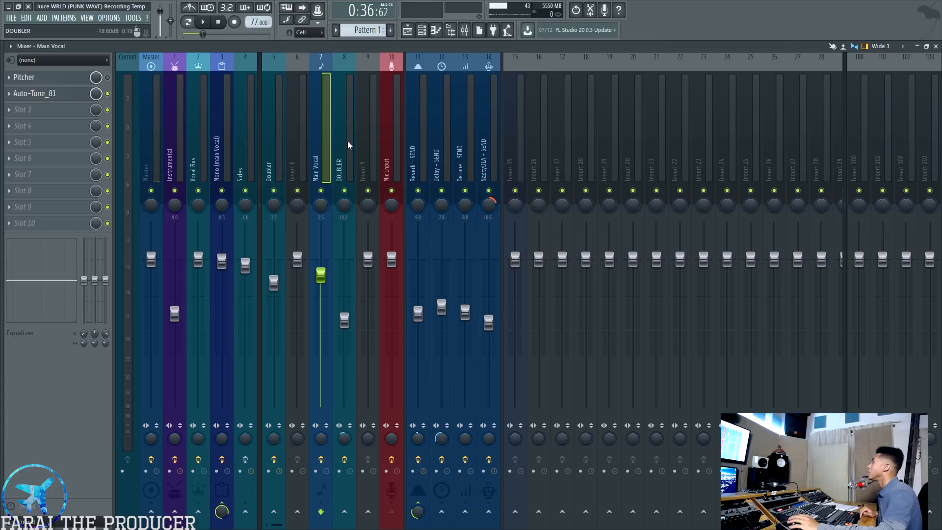
# Open Trap EQ RollOff and Vocal Expander !? on the Mono (main Vocal) mixer track, placing their windows one above the other
pyautogui.click(222, 117)
pyautogui.click(35, 78)
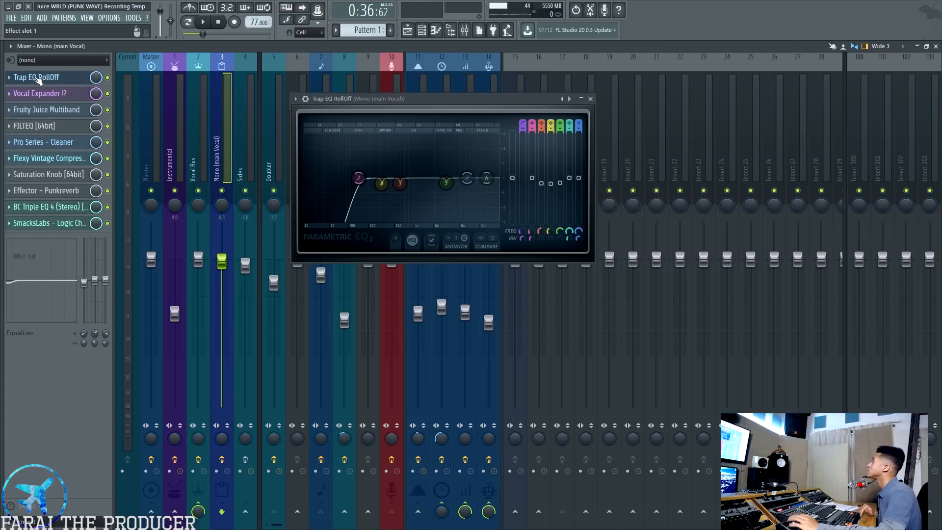
pyautogui.moveTo(441, 93); pyautogui.dragTo(440, 5)
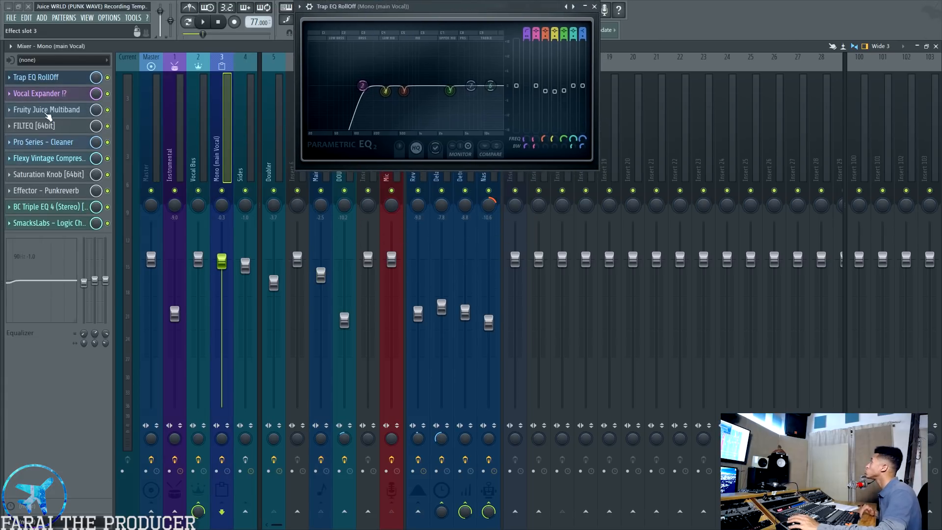
pyautogui.click(39, 93)
pyautogui.moveTo(431, 157); pyautogui.dragTo(472, 178)
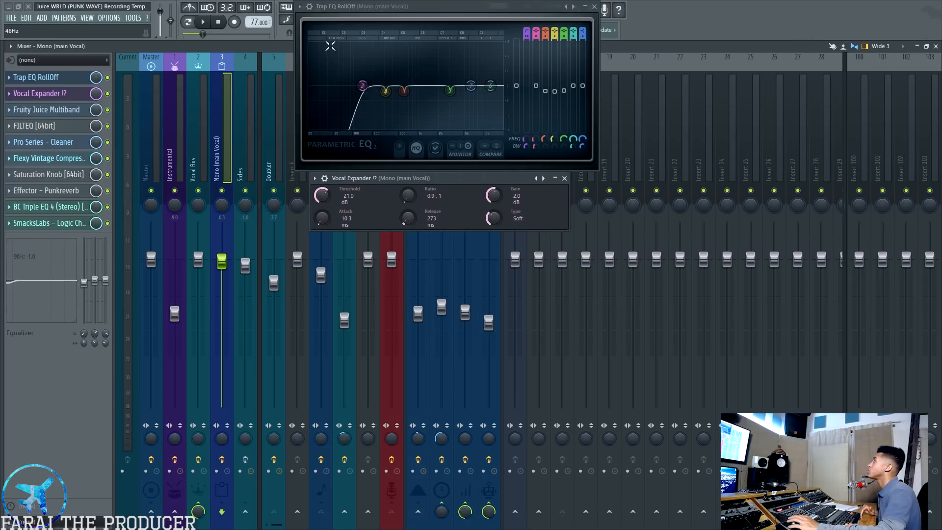
# Look through the available EQ presets for Trap EQ RollOff, including the Pro Series vocal presets
pyautogui.click(299, 6)
pyautogui.moveTo(312, 38)
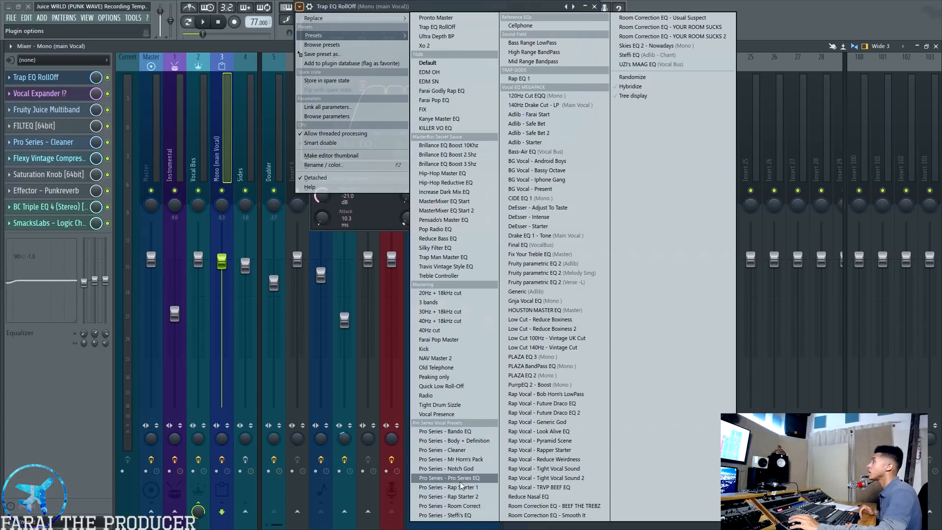
pyautogui.click(456, 469)
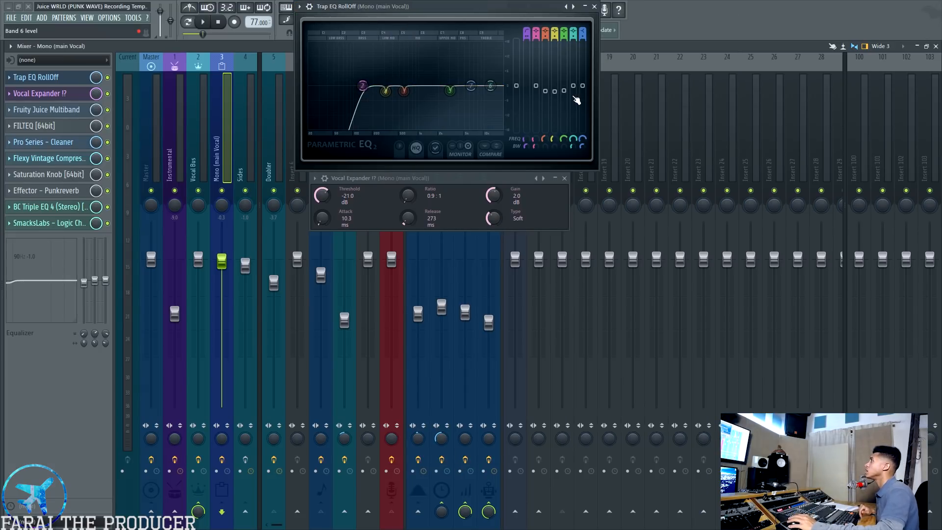
# Try boosting and fully cutting bands 3 and 4 in Trap EQ RollOff, undoing each change
pyautogui.moveTo(545, 91); pyautogui.dragTo(549, 68)
pyautogui.hotkey('ctrl', 'z')
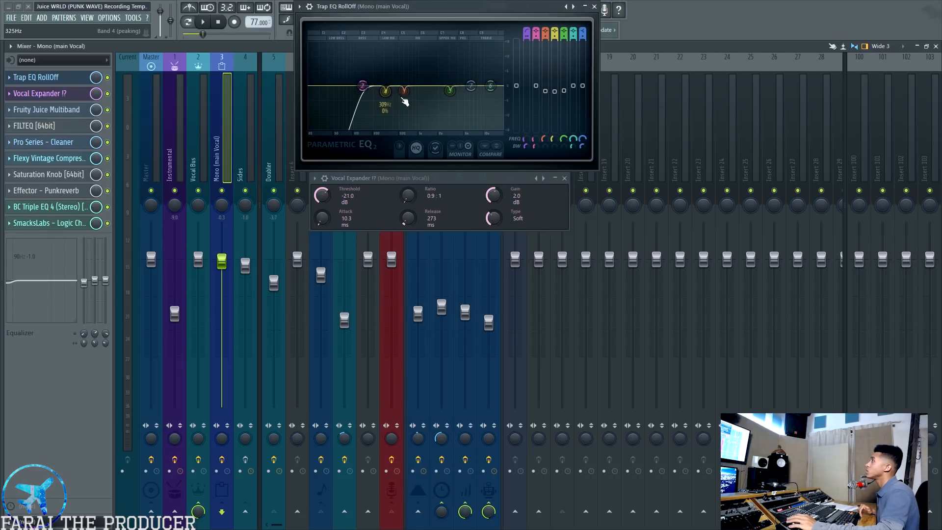
pyautogui.moveTo(564, 92)
pyautogui.mouseDown()
pyautogui.moveTo(564, 75)
pyautogui.moveTo(564, 91)
pyautogui.mouseUp()
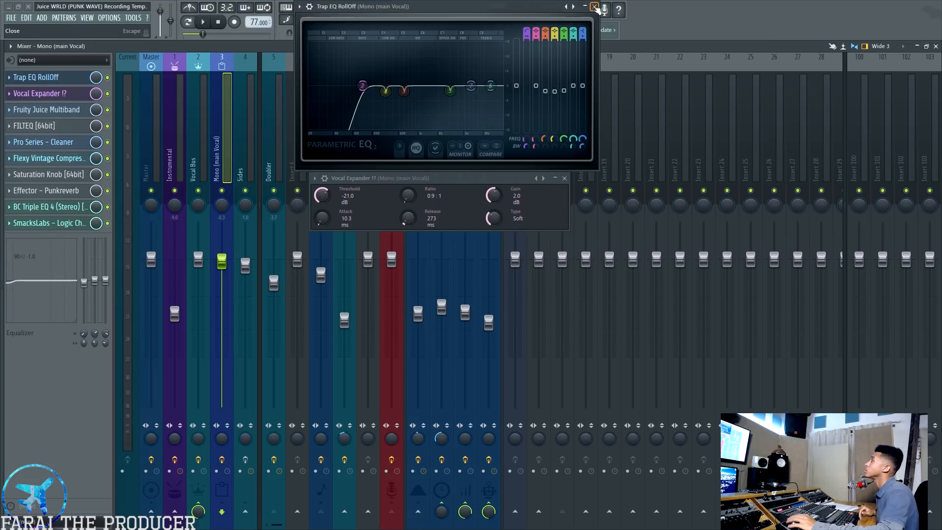
pyautogui.moveTo(545, 103); pyautogui.dragTo(545, 130)
pyautogui.moveTo(560, 99); pyautogui.dragTo(558, 130)
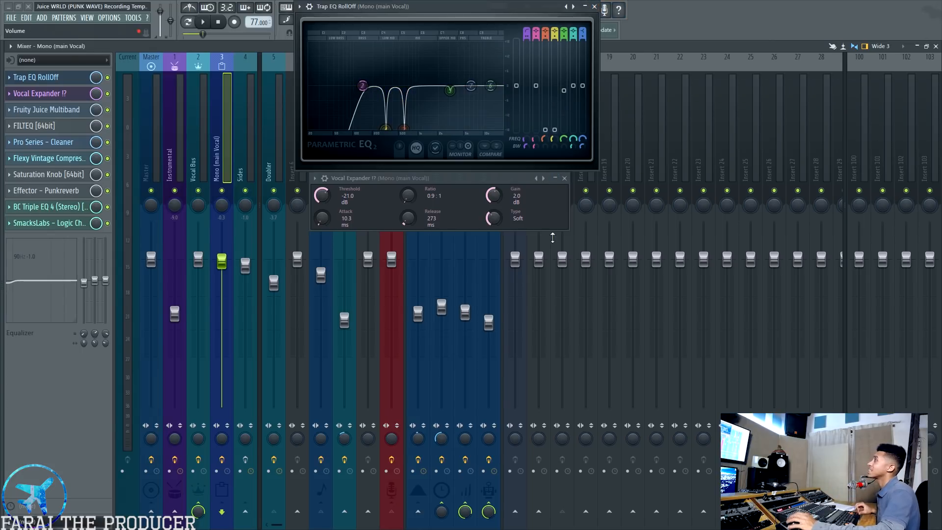
pyautogui.hotkey('ctrl', 'z')
pyautogui.hotkey('ctrl', 'z')
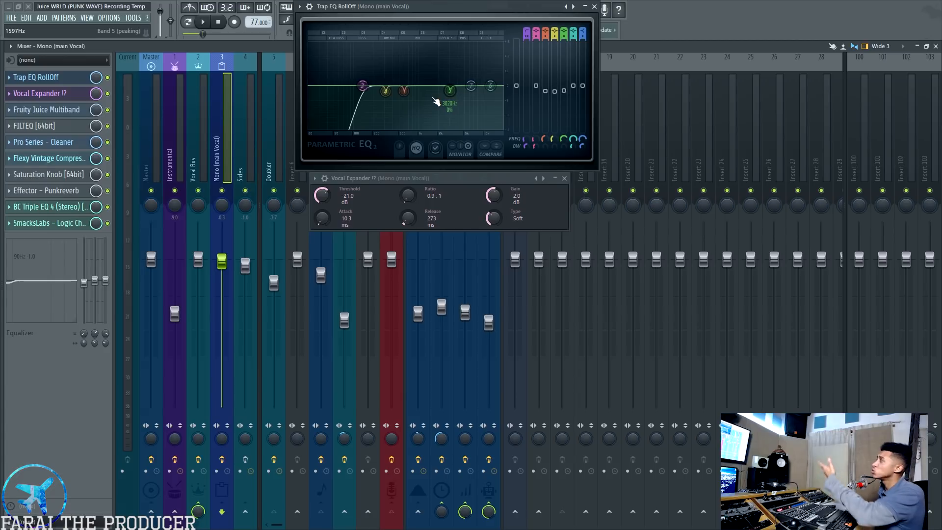
pyautogui.moveTo(545, 91); pyautogui.dragTo(545, 131)
pyautogui.moveTo(564, 91); pyautogui.dragTo(555, 131)
pyautogui.hotkey('ctrl', 'alt', 'z')
pyautogui.hotkey('ctrl', 'alt', 'z')
pyautogui.hotkey('ctrl', 'alt', 'z')
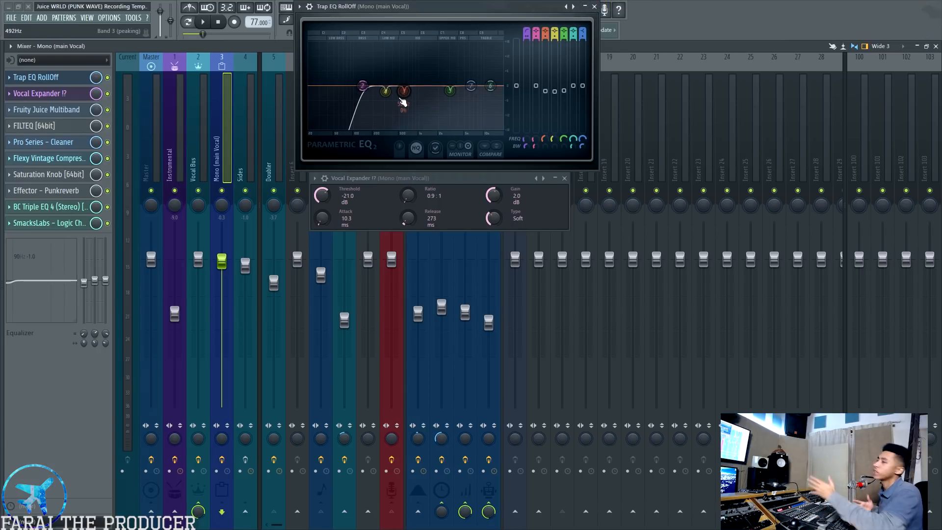
# Open Fruity Juice Multiband on the Mono (main Vocal) track and play the mix to examine its low, mid and high band compression
pyautogui.click(58, 111)
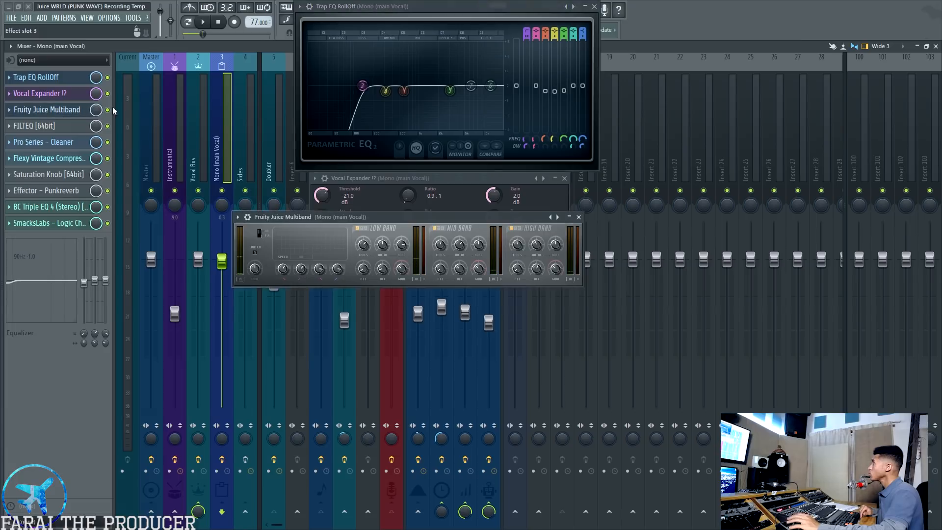
pyautogui.moveTo(428, 223); pyautogui.dragTo(482, 240)
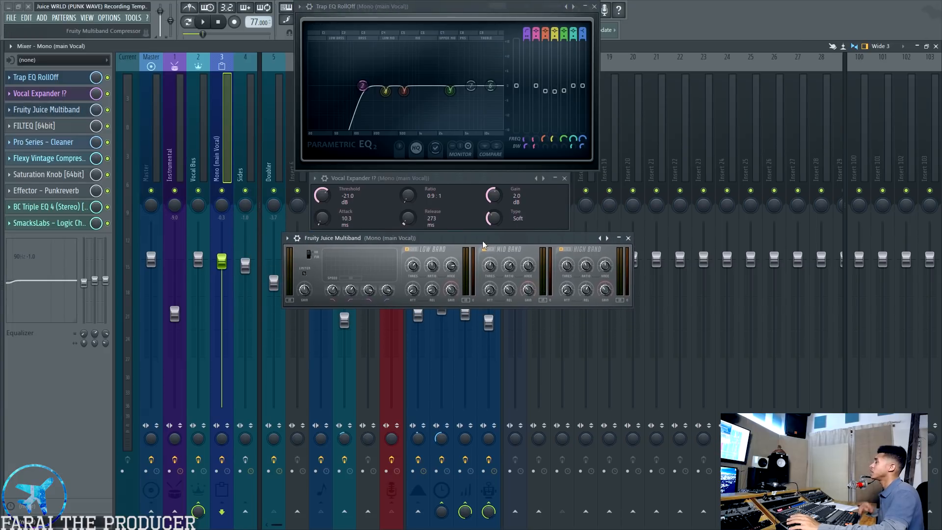
pyautogui.click(336, 290)
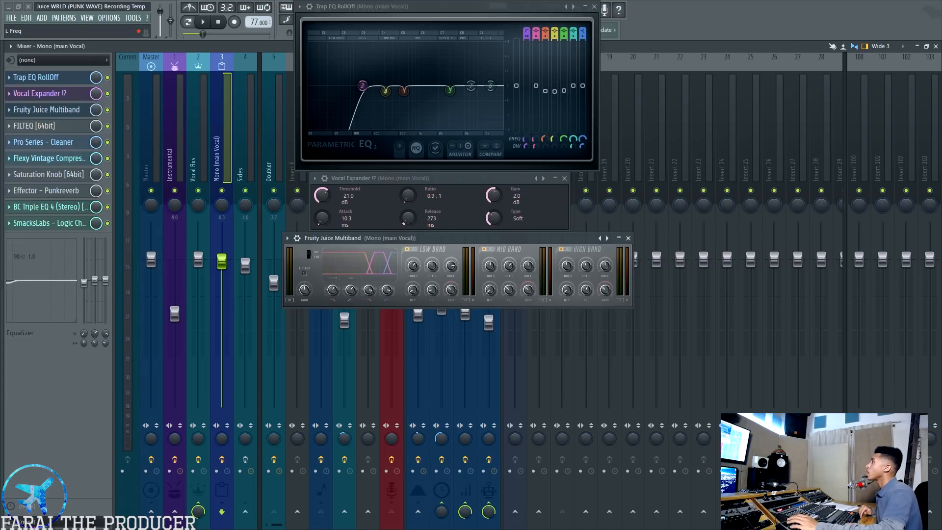
pyautogui.click(333, 289)
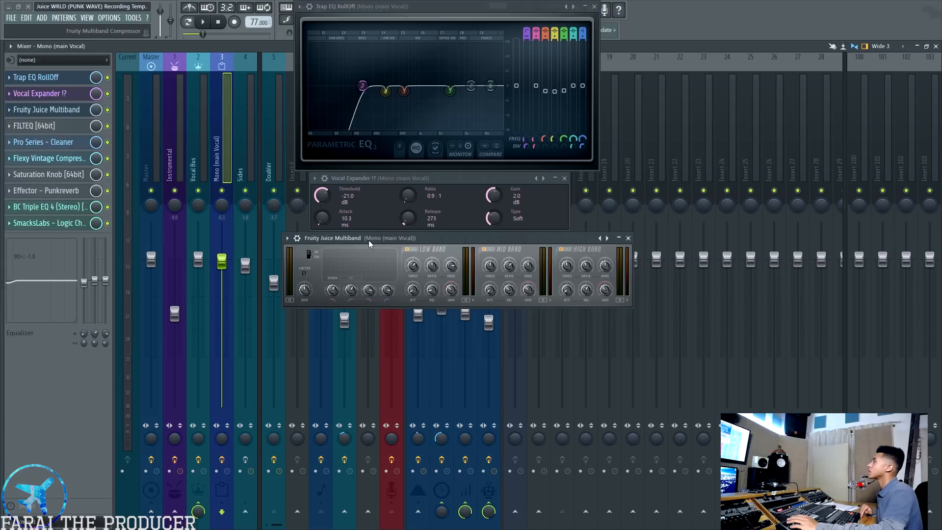
pyautogui.click(108, 112)
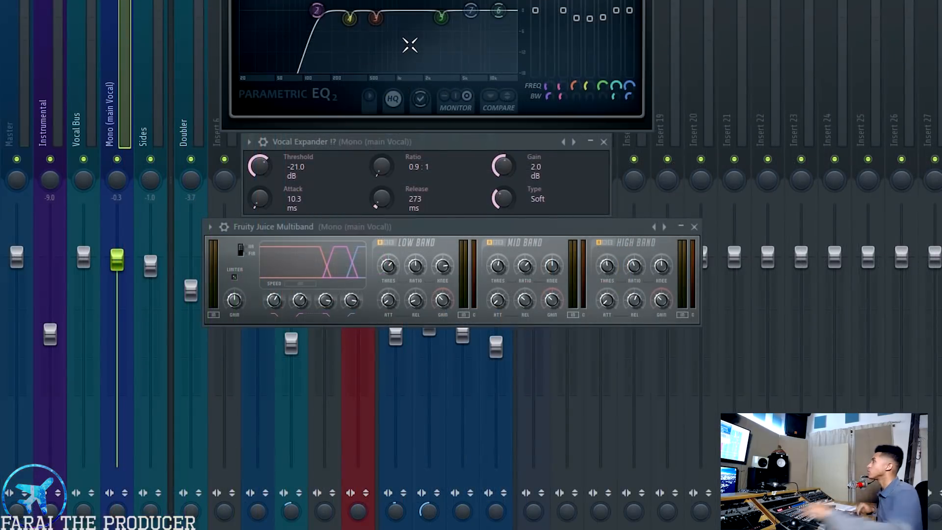
pyautogui.click(389, 228)
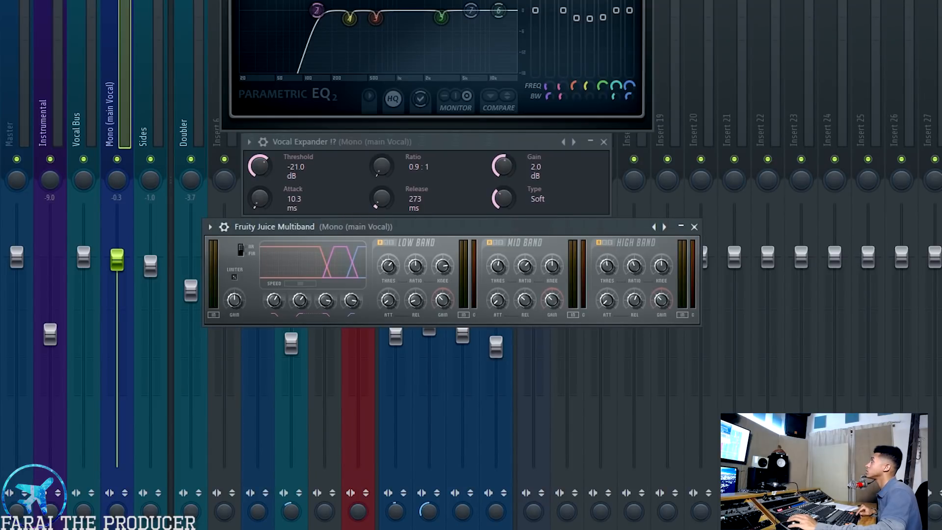
pyautogui.press('space')
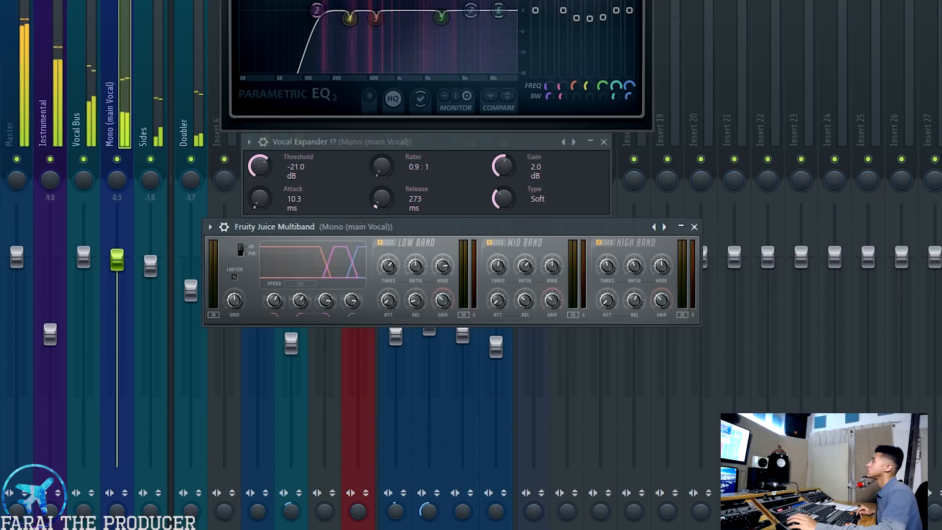
pyautogui.press('space')
pyautogui.press('space')
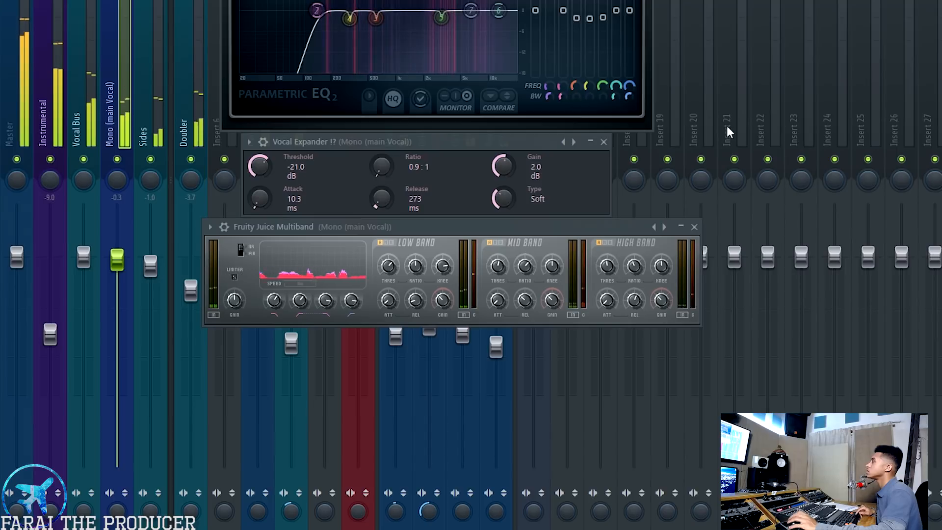
# Close the Fruity Juice Multiband, Vocal Expander and Trap EQ RollOff windows
pyautogui.click(694, 227)
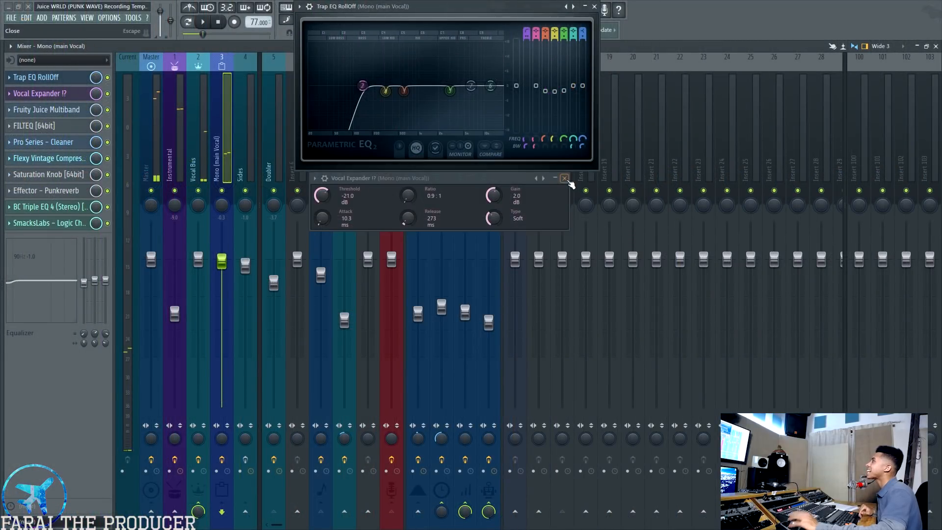
pyautogui.click(565, 179)
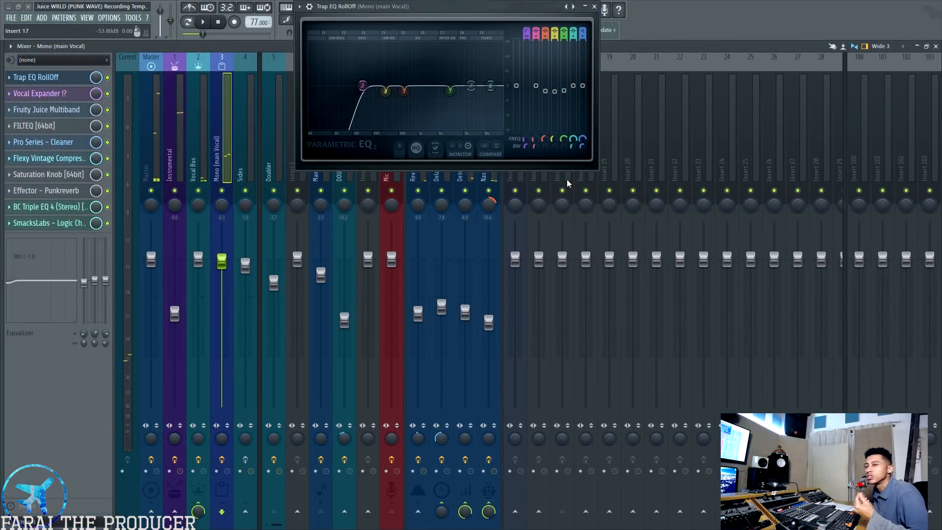
pyautogui.click(594, 7)
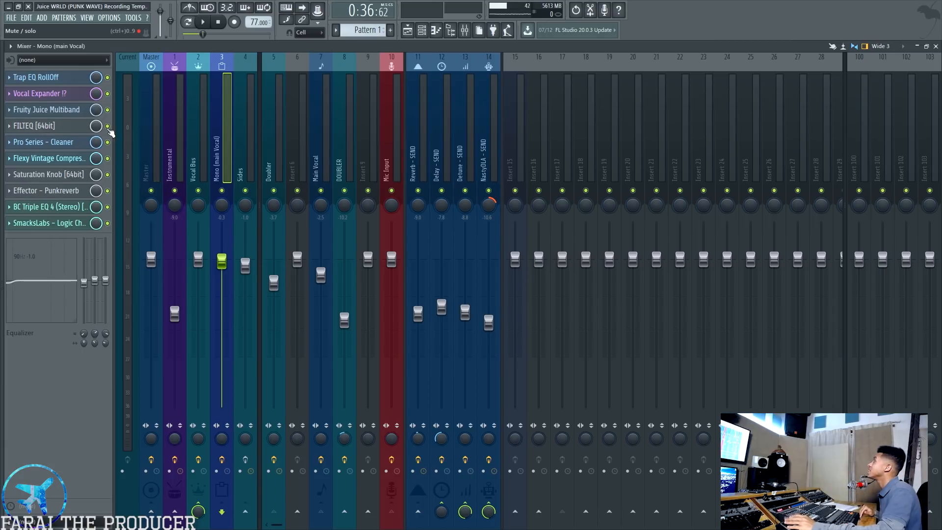
# Examine the FILTEQ [64bit] settings, close its window and play the mix to hear its effect
pyautogui.click(48, 129)
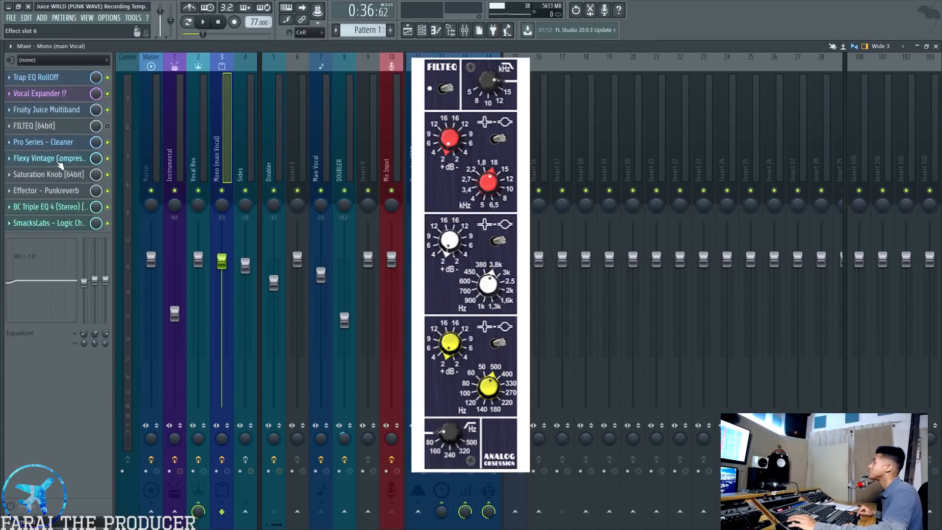
pyautogui.click(49, 130)
pyautogui.press('space')
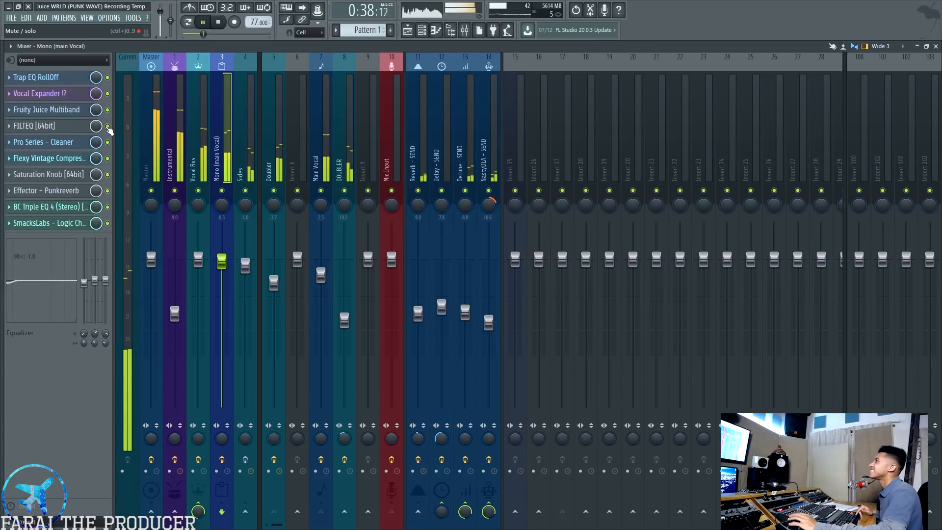
pyautogui.press('space')
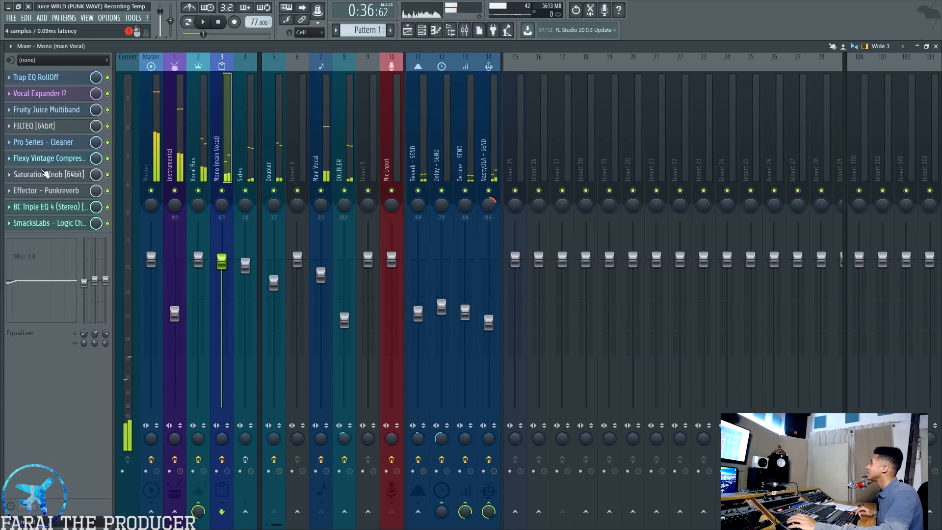
# Open Pro Series - Cleaner, Trap EQ RollOff and BC Triple EQ 4 together to compare the main vocal's EQ curves
pyautogui.click(44, 142)
pyautogui.moveTo(372, 323); pyautogui.dragTo(417, 184)
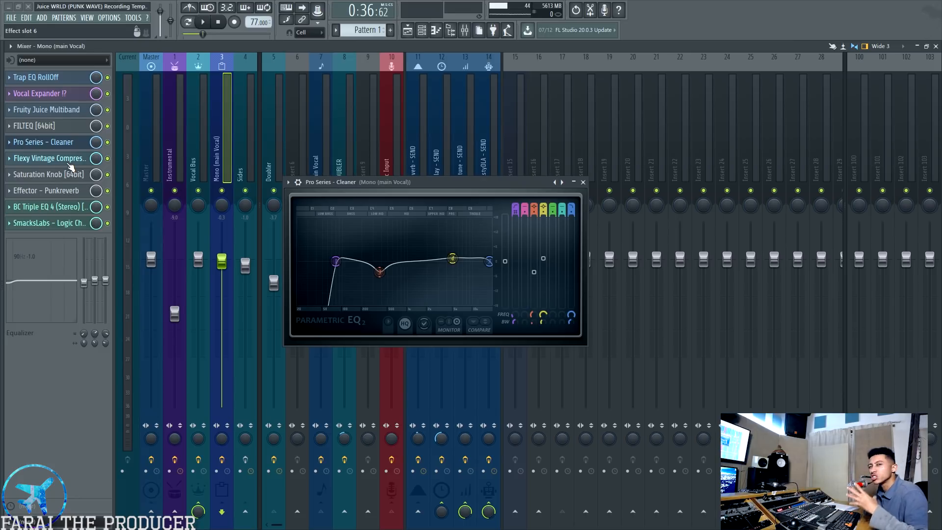
pyautogui.click(49, 78)
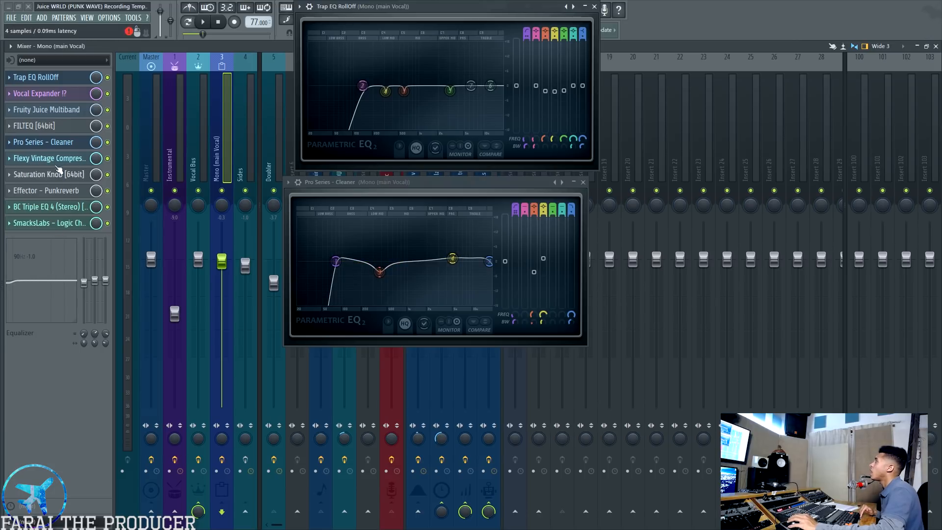
pyautogui.click(57, 207)
pyautogui.moveTo(440, 202); pyautogui.dragTo(616, 220)
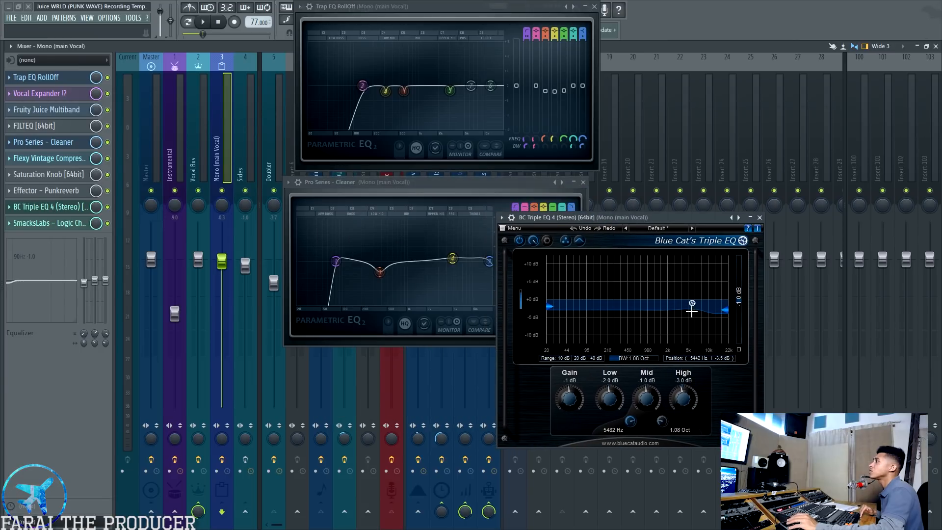
# Close the BC Triple EQ 4, Pro Series - Cleaner and Trap EQ RollOff windows
pyautogui.click(760, 217)
pyautogui.click(583, 182)
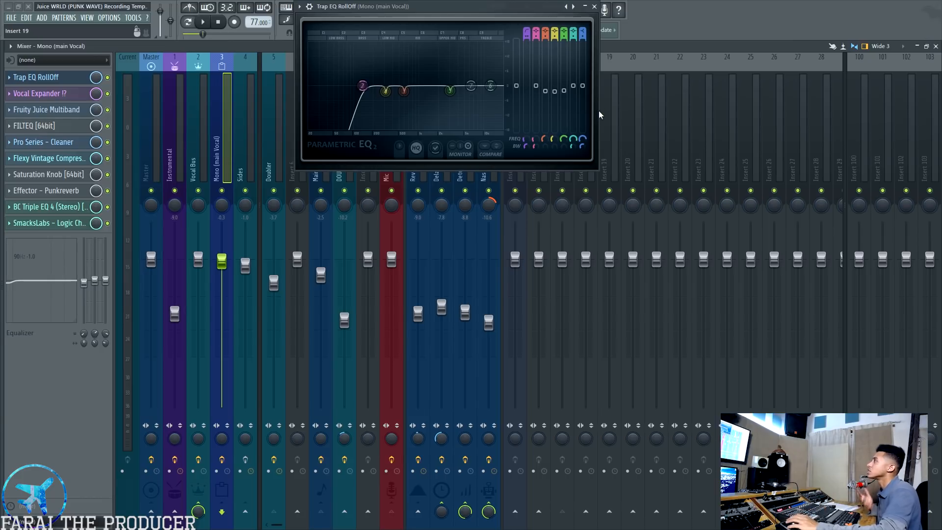
pyautogui.click(595, 7)
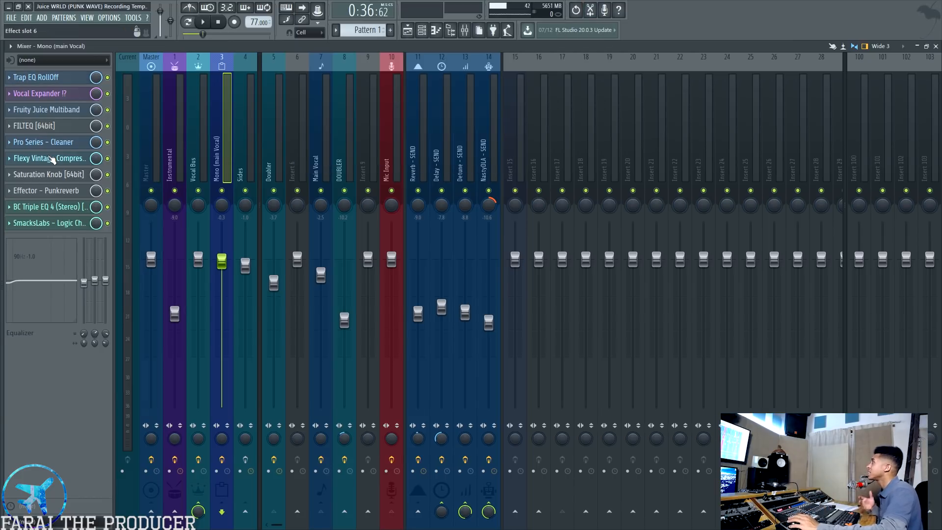
# Open Flexy Vintage Compressor and play the mix with the Sides track muted to check the main vocal's compression
pyautogui.click(51, 158)
pyautogui.moveTo(375, 242); pyautogui.dragTo(373, 144)
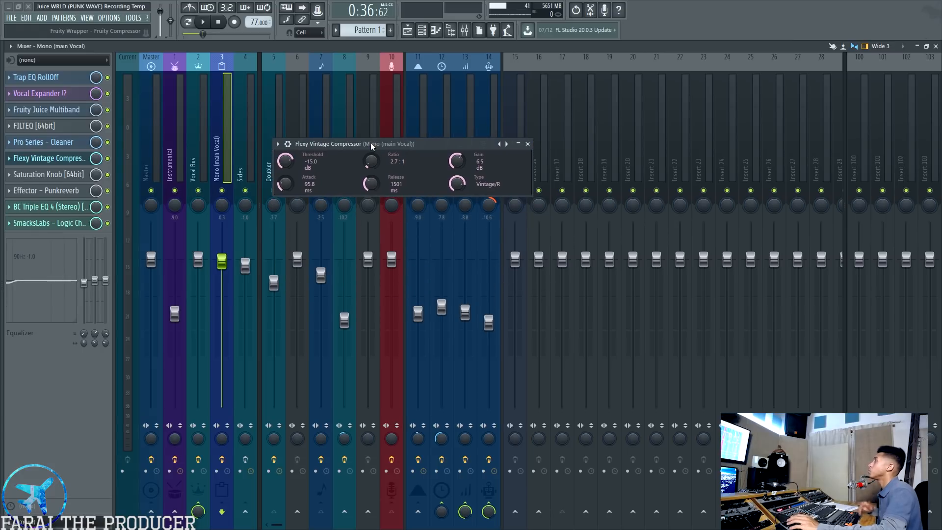
pyautogui.press('space')
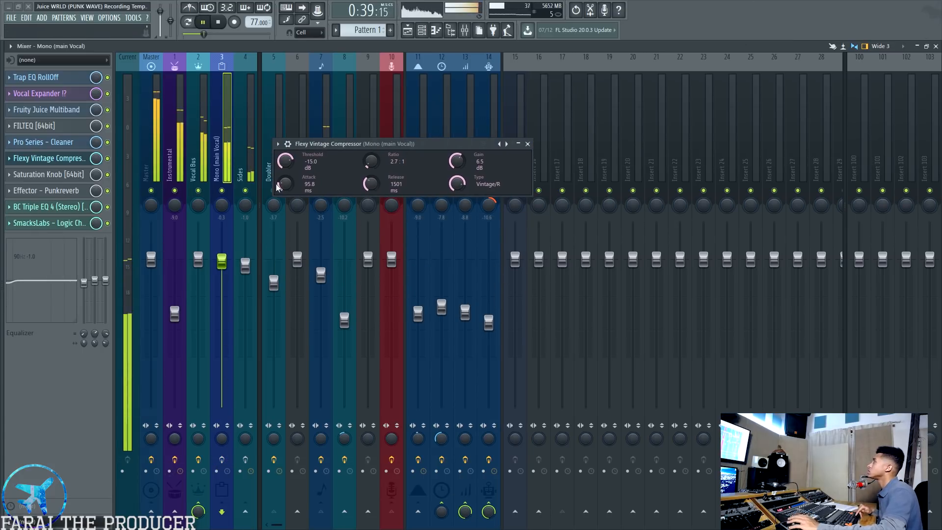
pyautogui.click(245, 191)
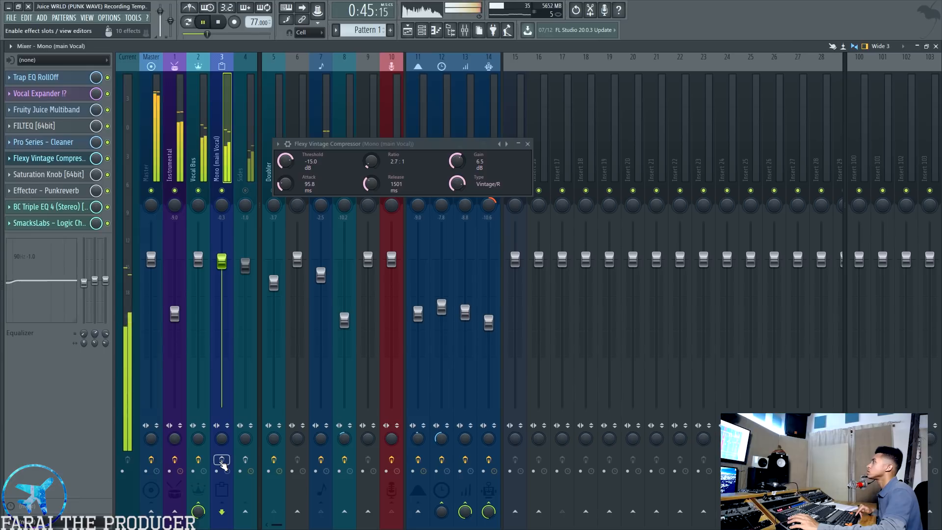
pyautogui.press('space')
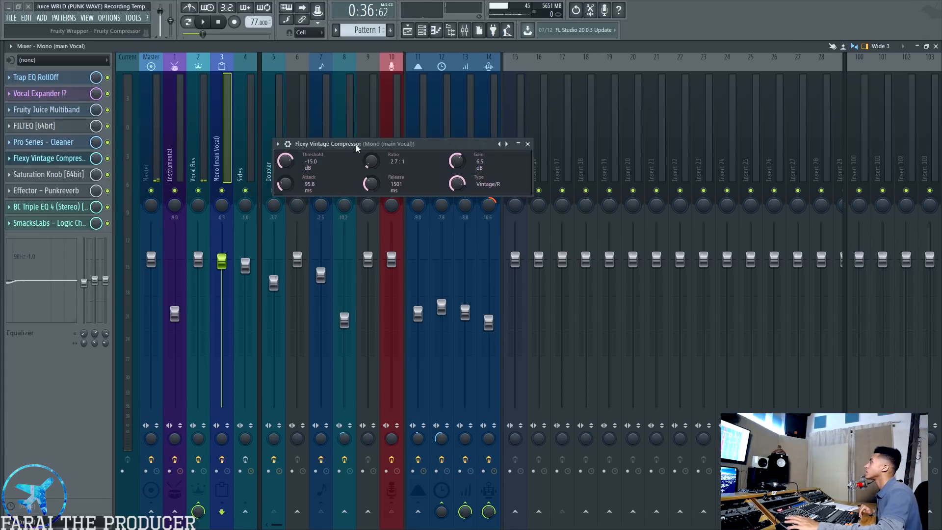
pyautogui.moveTo(412, 144); pyautogui.dragTo(377, 229)
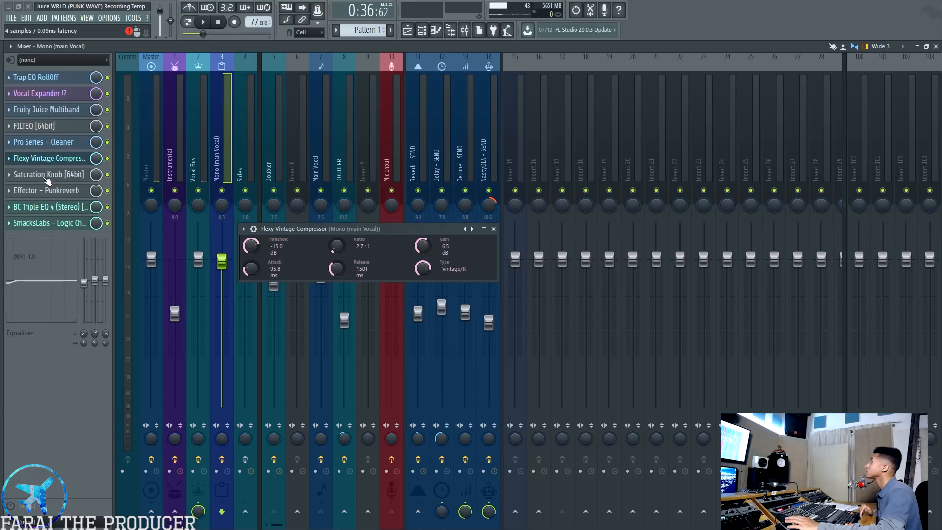
# Open Saturation Knob [64bit] and Effector - Punkreverb from the main vocal's chain and arrange their windows clear of Flexy Vintage Compressor
pyautogui.click(49, 174)
pyautogui.moveTo(341, 174); pyautogui.dragTo(343, 287)
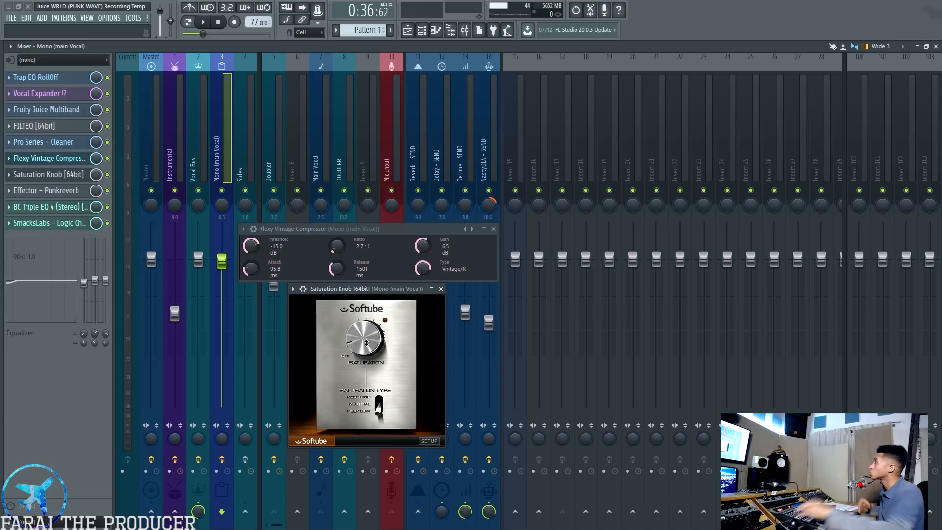
pyautogui.moveTo(368, 288)
pyautogui.mouseDown()
pyautogui.moveTo(367, 302)
pyautogui.moveTo(366, 288)
pyautogui.moveTo(375, 289)
pyautogui.mouseUp()
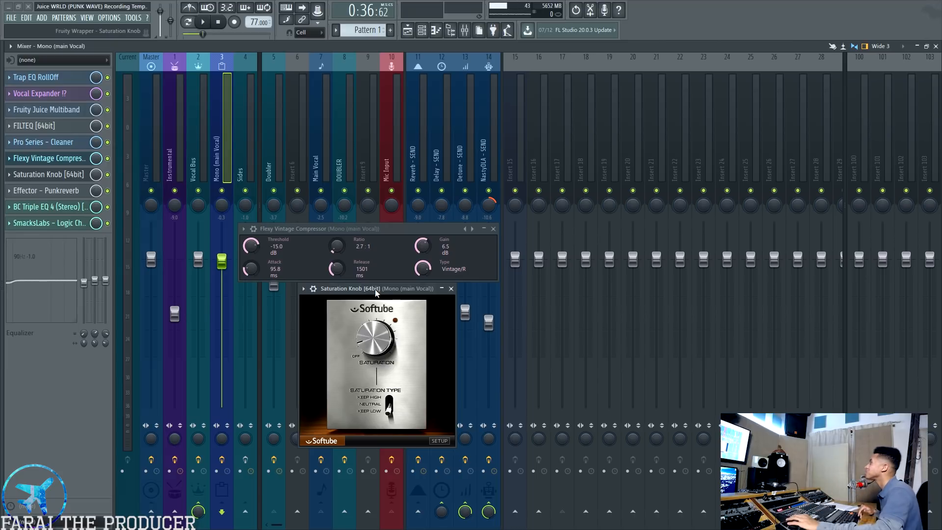
pyautogui.click(44, 191)
pyautogui.moveTo(383, 142); pyautogui.dragTo(656, 134)
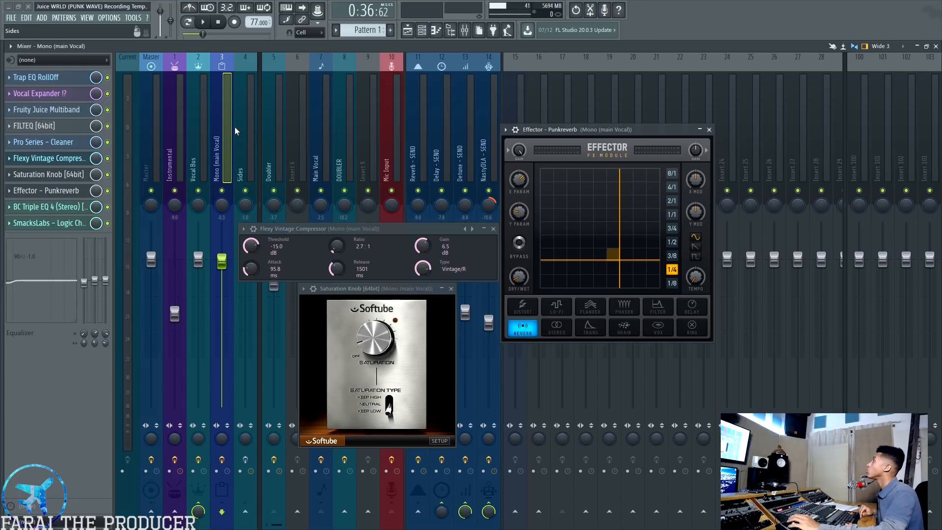
# Select the Vocal Bus and check its Effector - Stereo slot
pyautogui.click(201, 144)
pyautogui.click(56, 162)
pyautogui.click(56, 163)
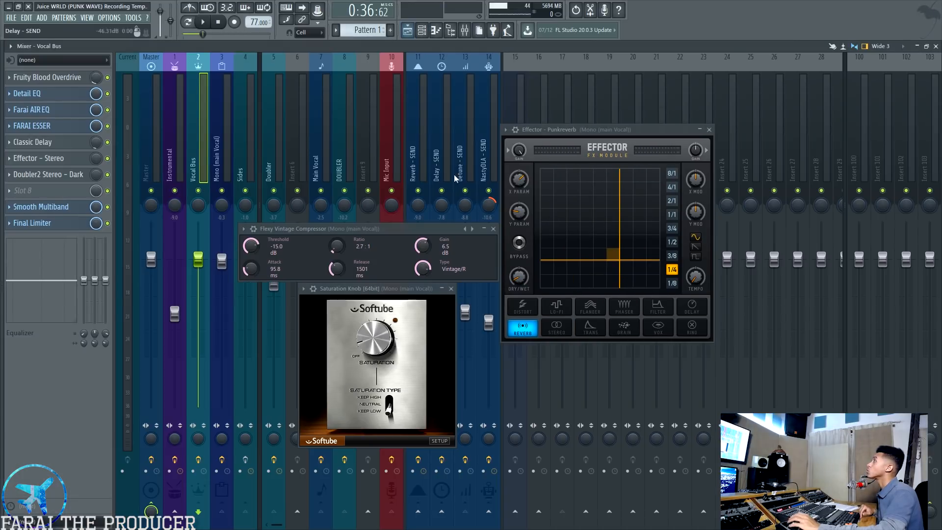
# Re-enable all muted playlist tracks, then play the mix to hear Effector - Punkreverb on the main vocal
pyautogui.click(411, 32)
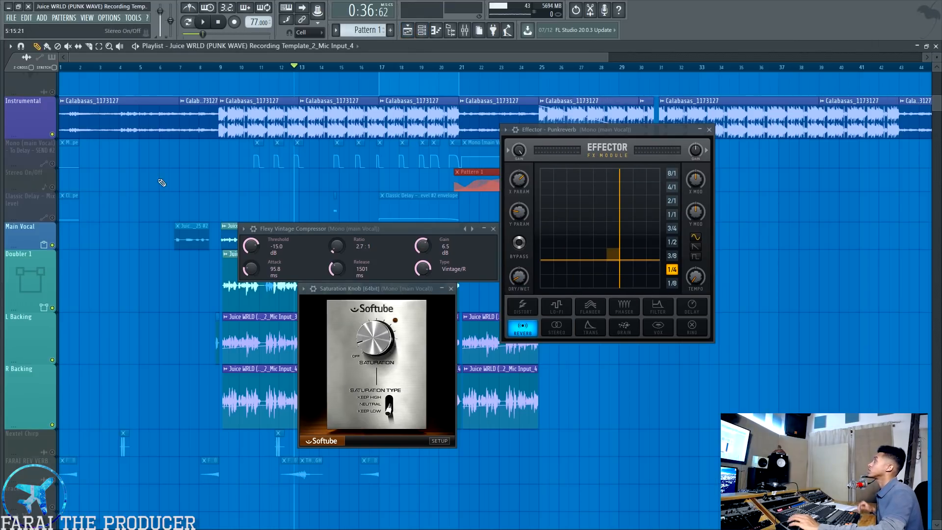
pyautogui.rightClick(52, 186)
pyautogui.rightClick(52, 187)
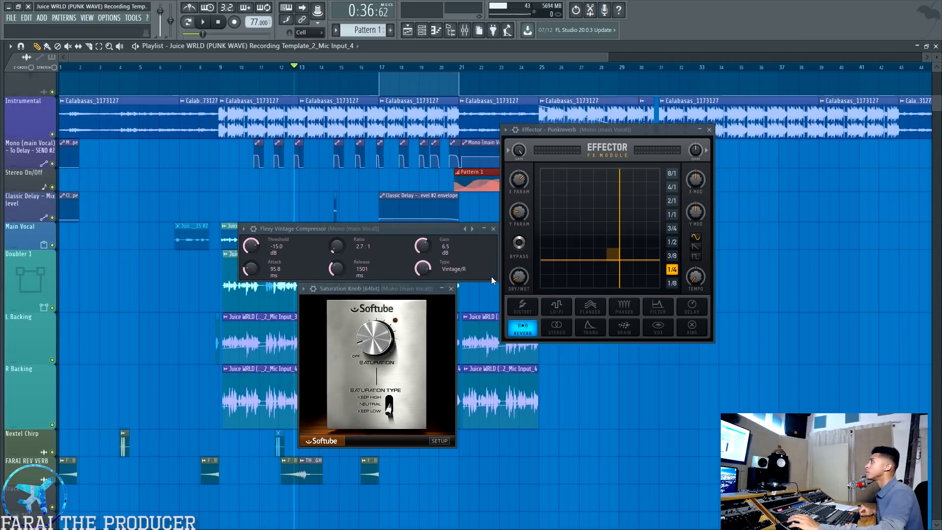
pyautogui.click(517, 280)
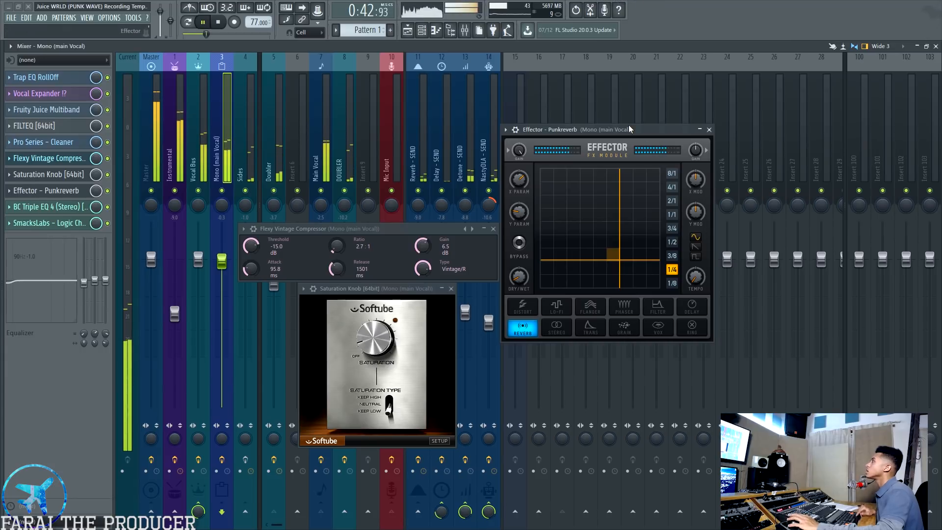
pyautogui.press('space')
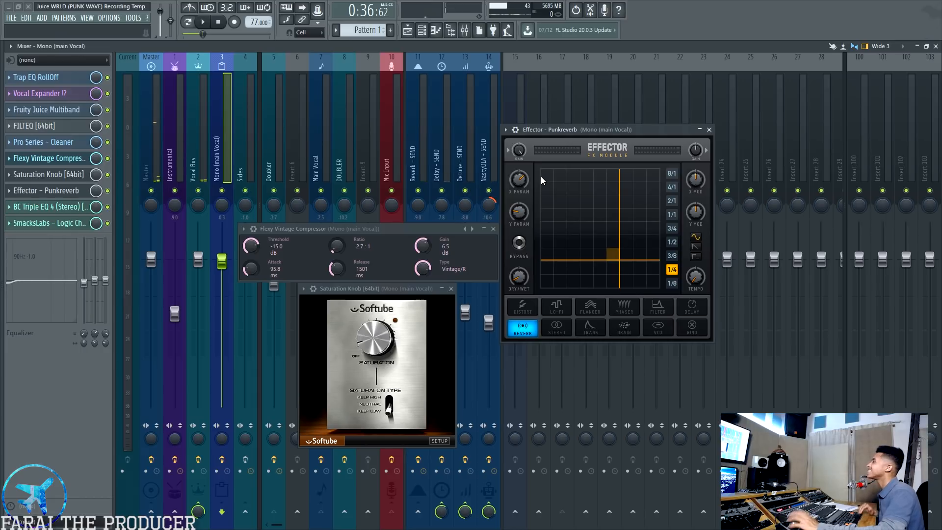
# Open SmacksLabs - Logic Channel on the main vocal and close the Saturation Knob and Flexy Vintage Compressor windows
pyautogui.click(69, 222)
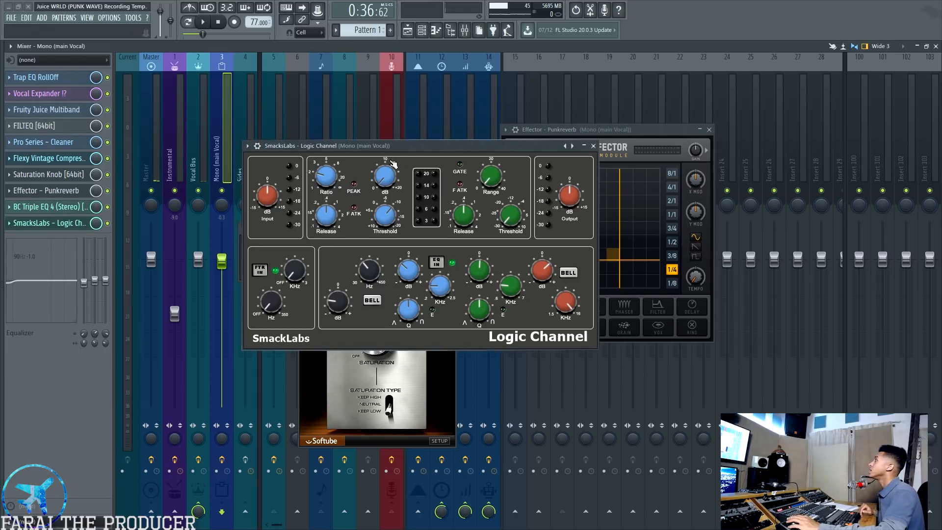
pyautogui.moveTo(390, 149); pyautogui.dragTo(447, 197)
pyautogui.click(407, 414)
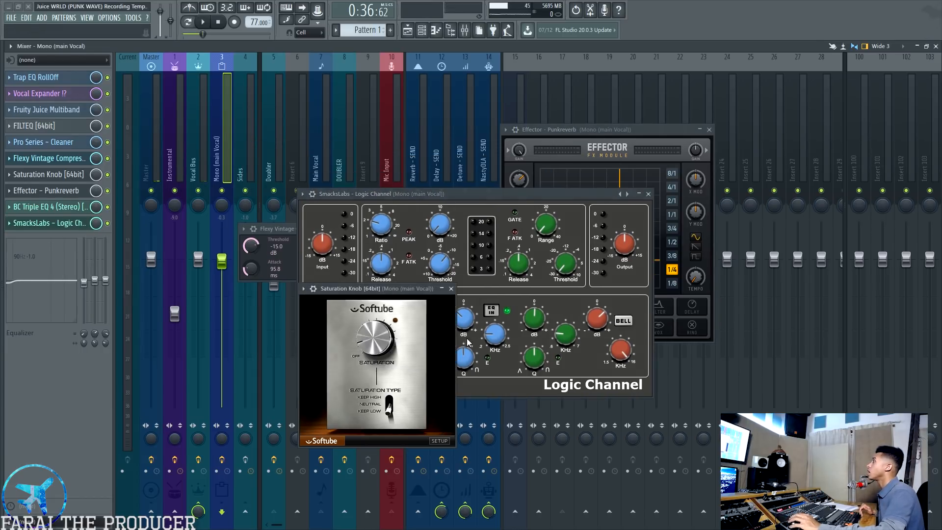
pyautogui.click(452, 289)
pyautogui.moveTo(453, 195); pyautogui.dragTo(431, 294)
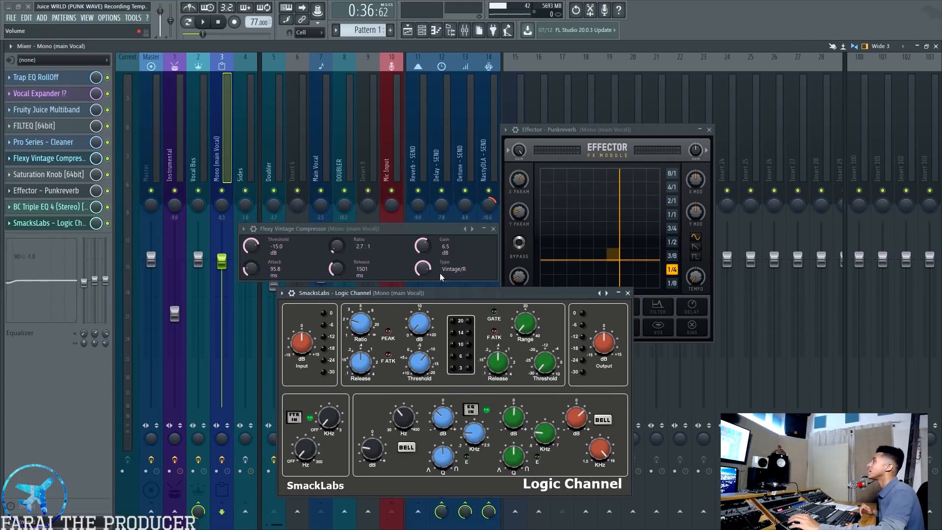
pyautogui.click(493, 230)
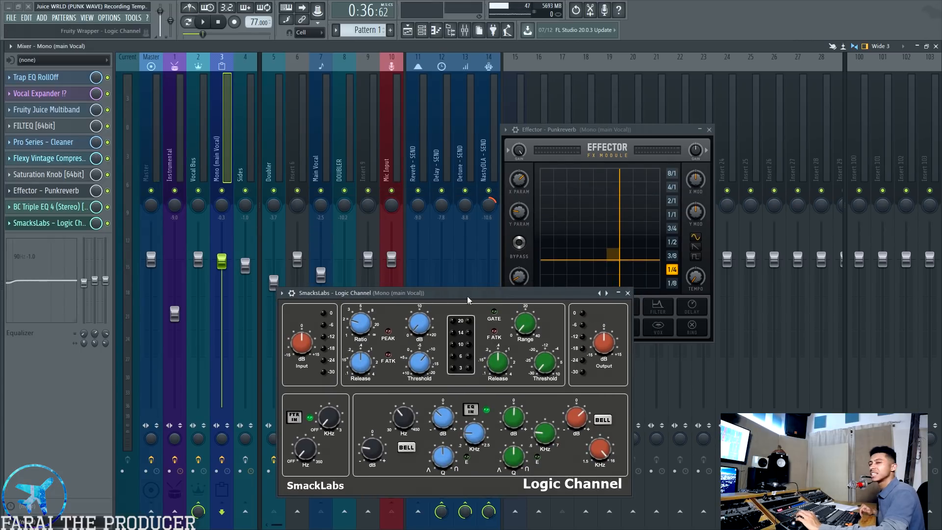
# Examine the SmacksLabs - Logic Channel settings and play the mix to watch its metering on the main vocal
pyautogui.moveTo(467, 296); pyautogui.dragTo(473, 204)
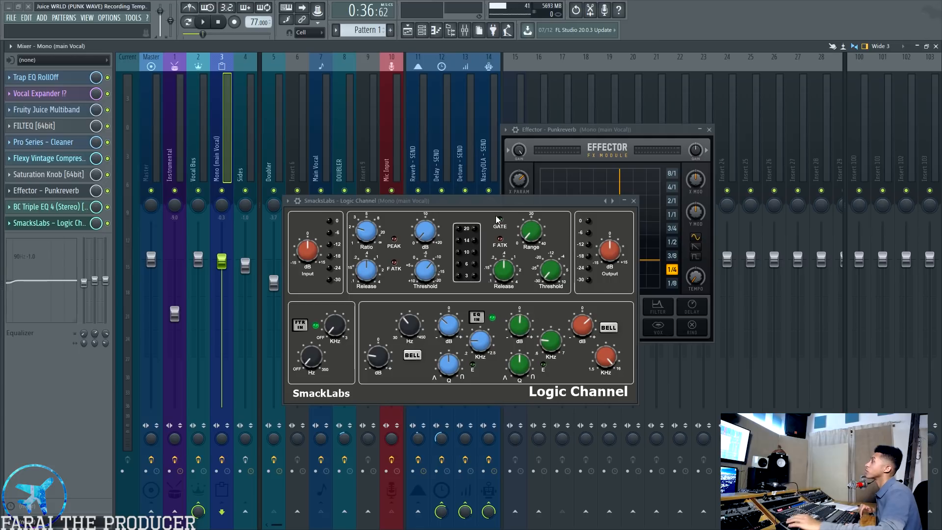
pyautogui.moveTo(487, 200); pyautogui.dragTo(478, 222)
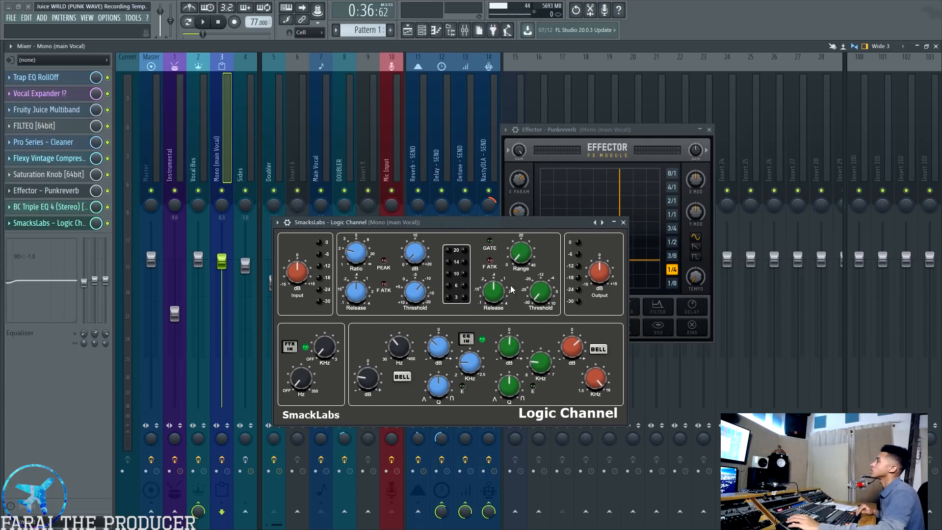
pyautogui.moveTo(536, 224); pyautogui.dragTo(528, 226)
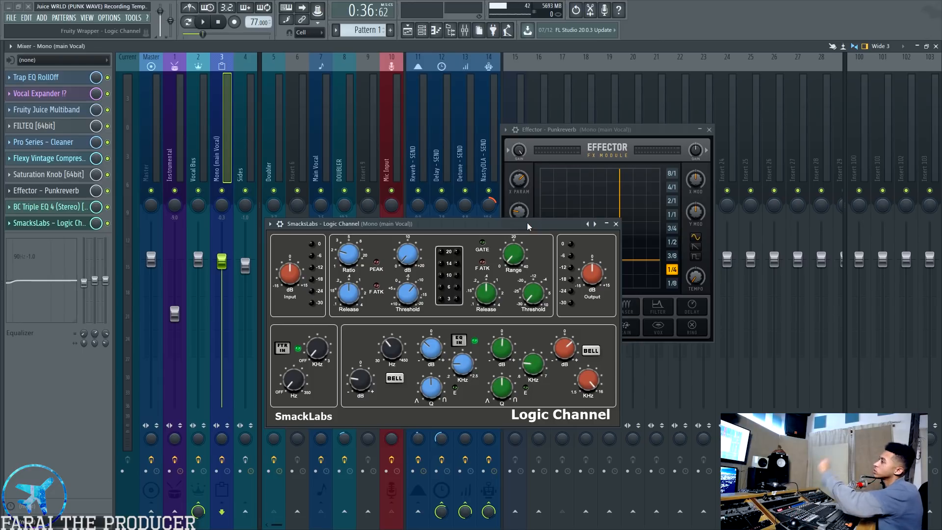
pyautogui.press('space')
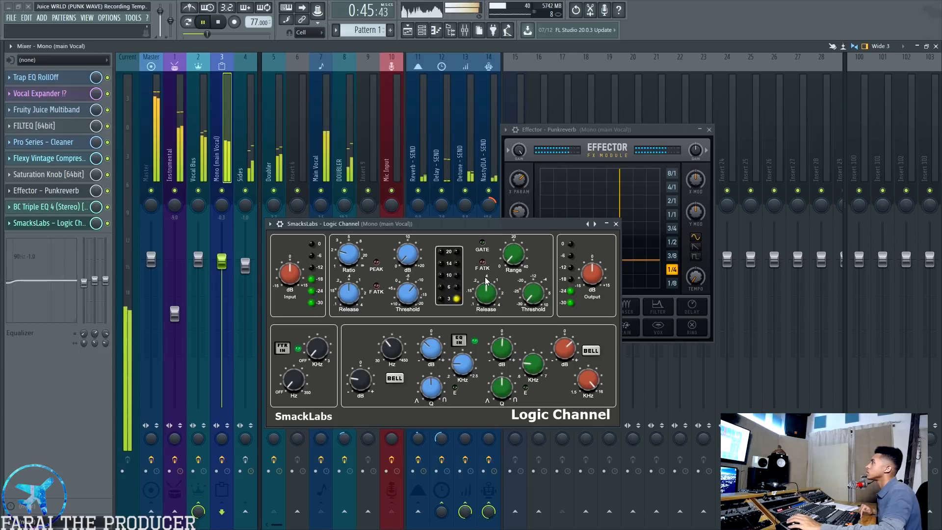
pyautogui.press('space')
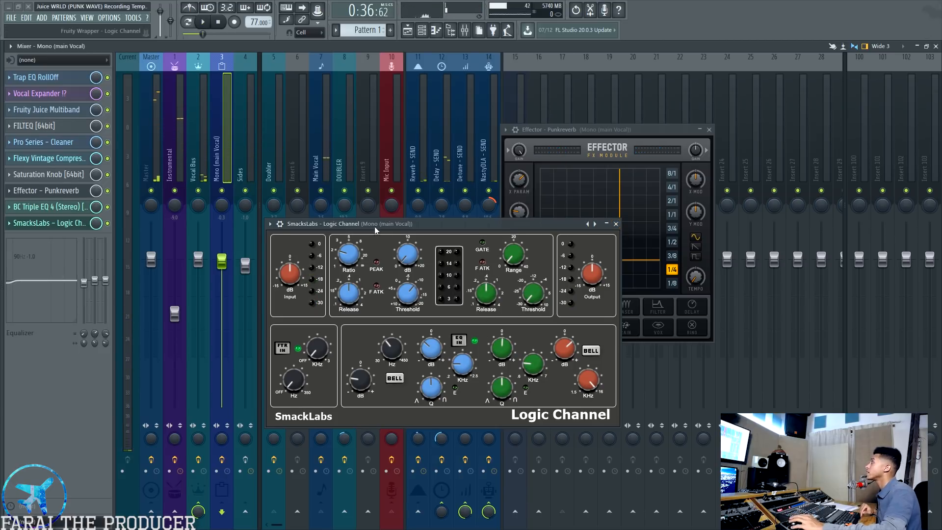
# Close the SmacksLabs - Logic Channel and Effector - Punkreverb windows
pyautogui.moveTo(374, 226); pyautogui.dragTo(350, 235)
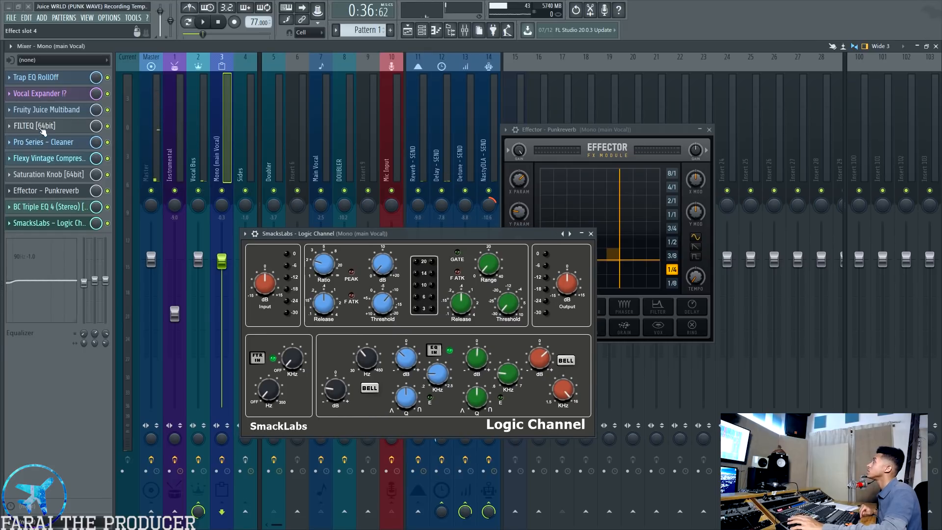
pyautogui.moveTo(427, 236); pyautogui.dragTo(424, 246)
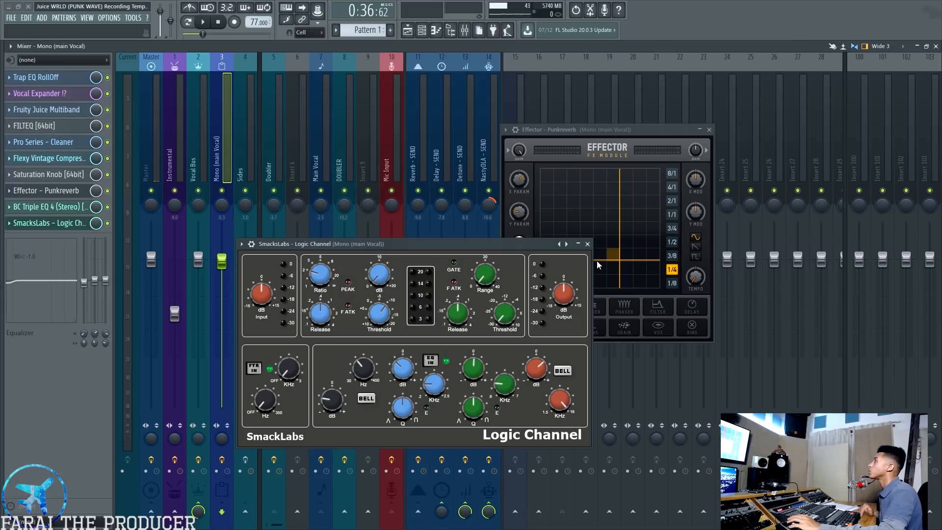
pyautogui.click(588, 245)
pyautogui.click(709, 129)
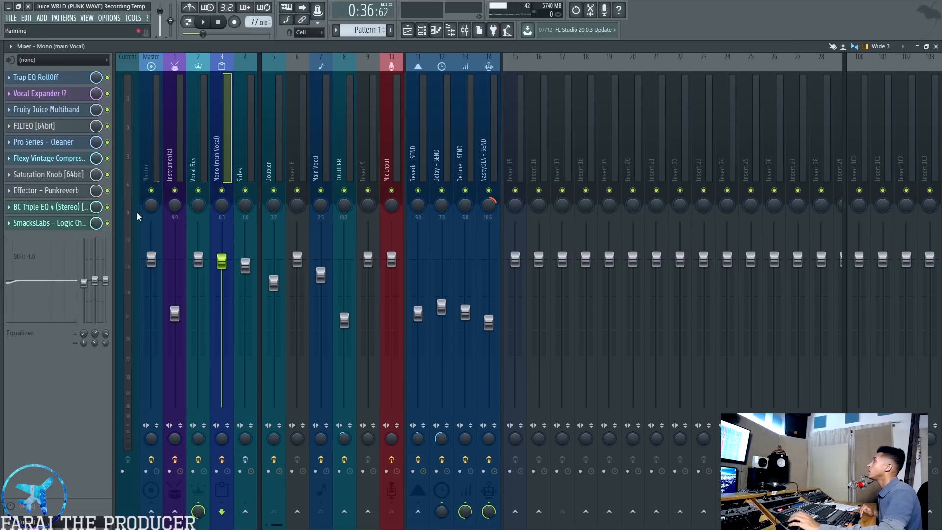
# Open Fruity Blood Overdrive, Detail EQ, FARAI ESSER and Classic Delay on the Vocal Bus, with the de-esser moved clear of the others
pyautogui.click(201, 118)
pyautogui.click(49, 77)
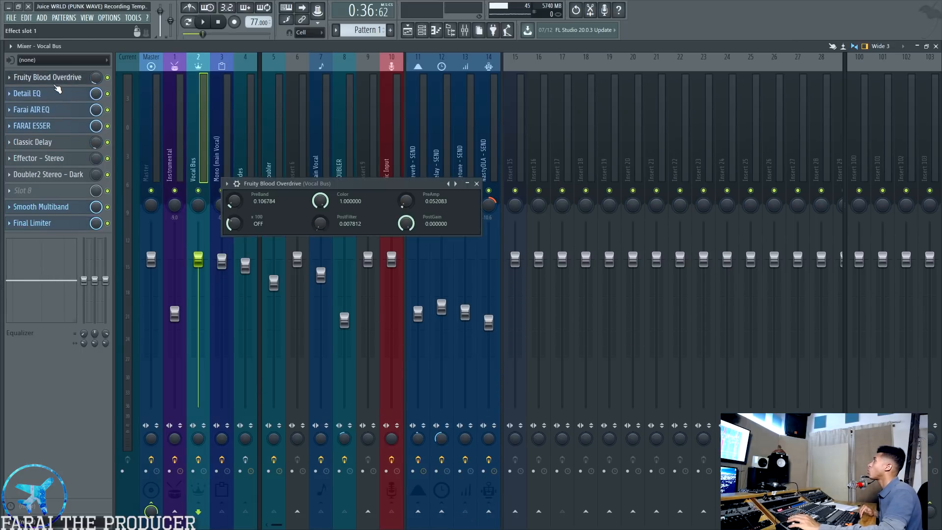
pyautogui.click(54, 96)
pyautogui.click(58, 126)
pyautogui.click(58, 141)
pyautogui.moveTo(347, 202); pyautogui.dragTo(421, 118)
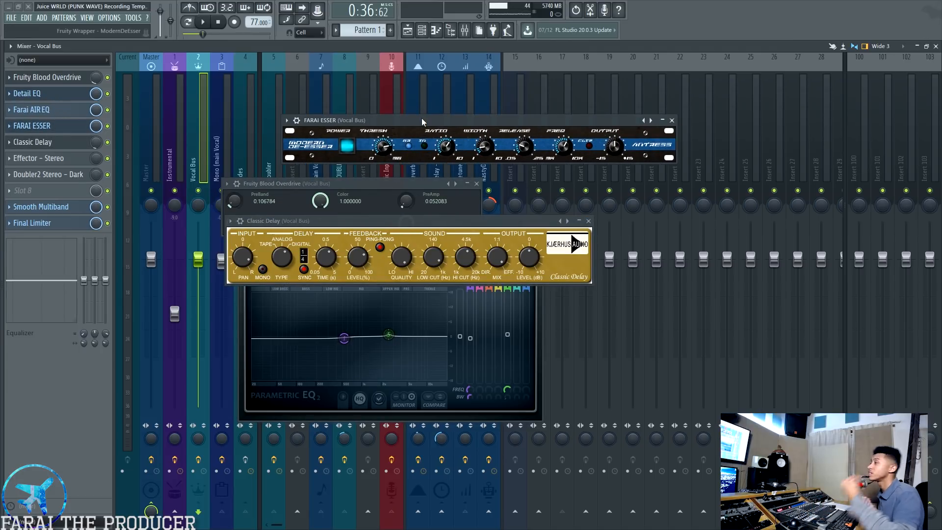
pyautogui.moveTo(408, 119); pyautogui.dragTo(427, 120)
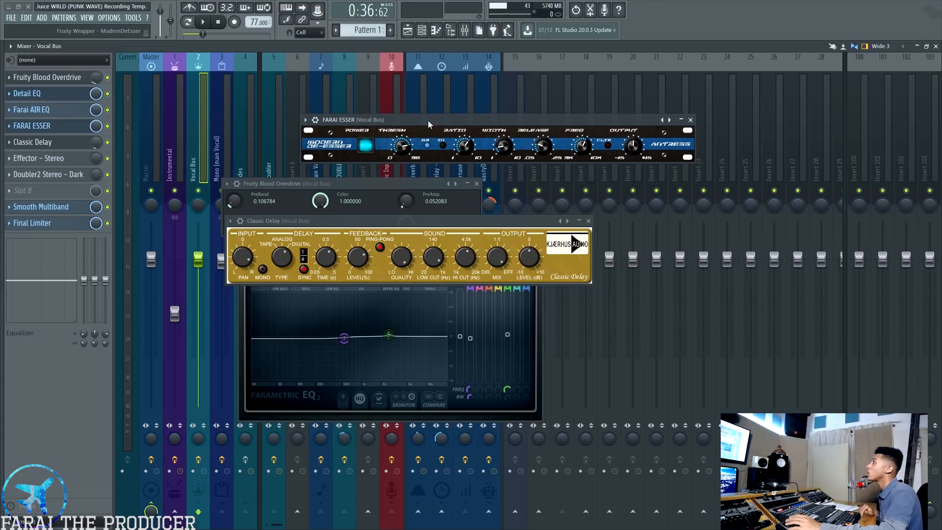
# Close the FARAI ESSER and Classic Delay windows and move Fruity Blood Overdrive away from Detail EQ
pyautogui.click(691, 120)
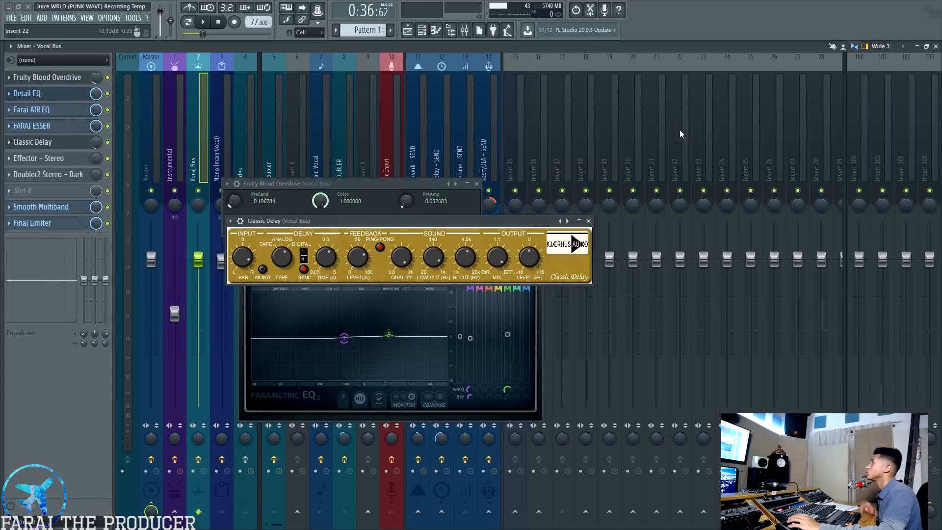
pyautogui.click(588, 221)
pyautogui.moveTo(402, 185); pyautogui.dragTo(477, 164)
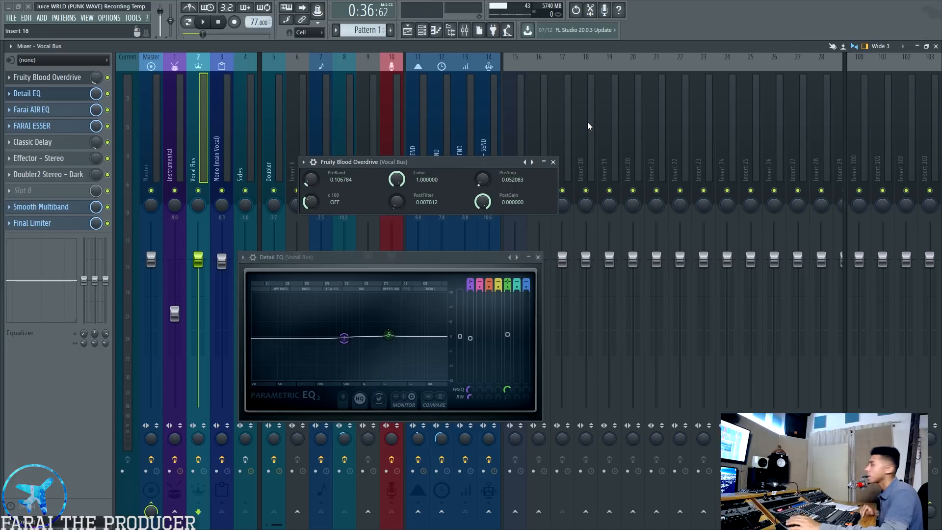
# Review the Doubler and main vocal chains, return to the Vocal Bus, and close Fruity Blood Overdrive and Detail EQ
pyautogui.click(288, 116)
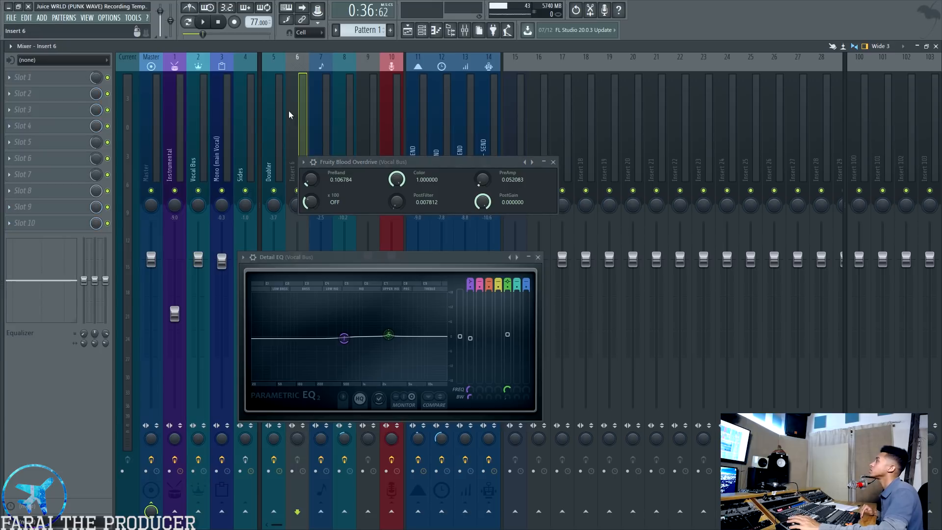
pyautogui.click(273, 113)
pyautogui.click(220, 138)
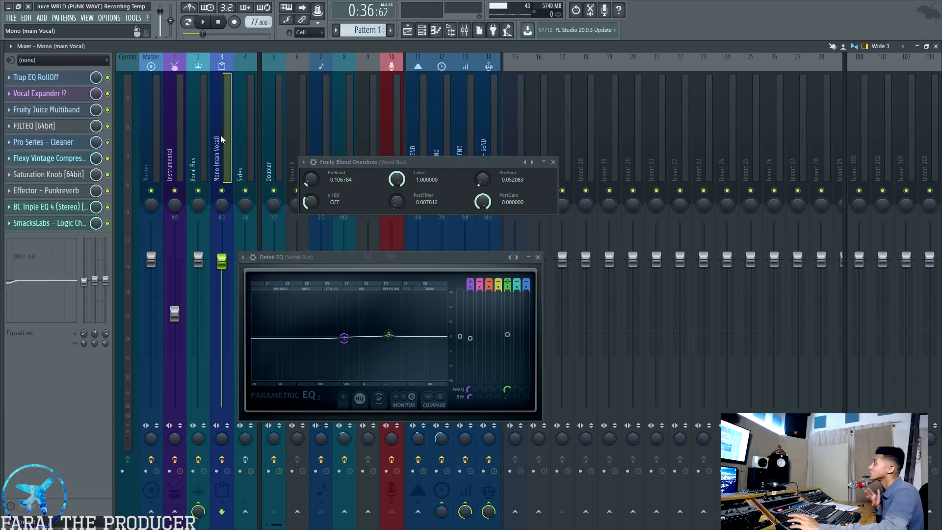
pyautogui.click(200, 134)
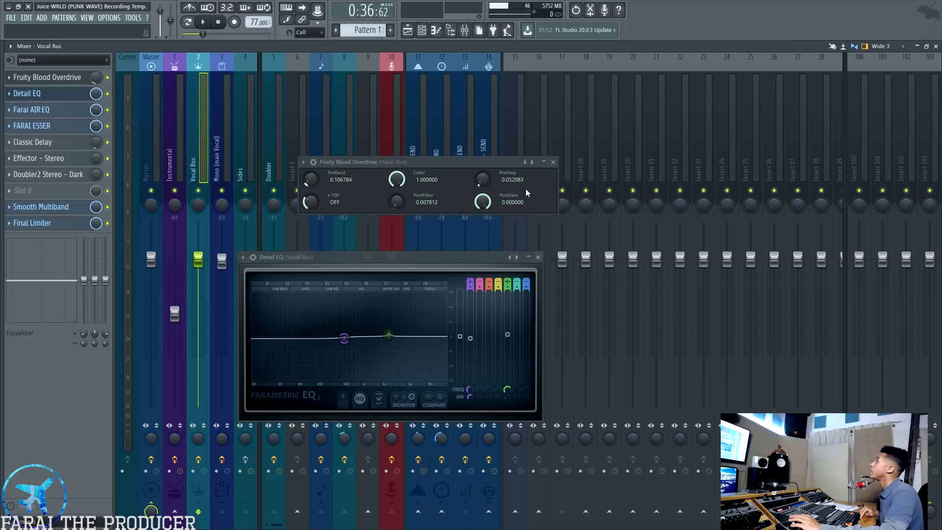
pyautogui.click(554, 162)
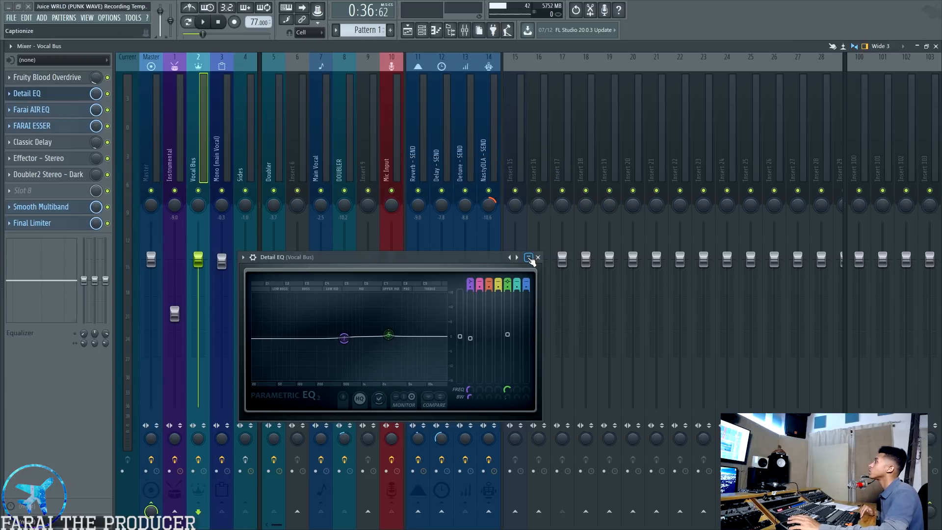
pyautogui.click(539, 257)
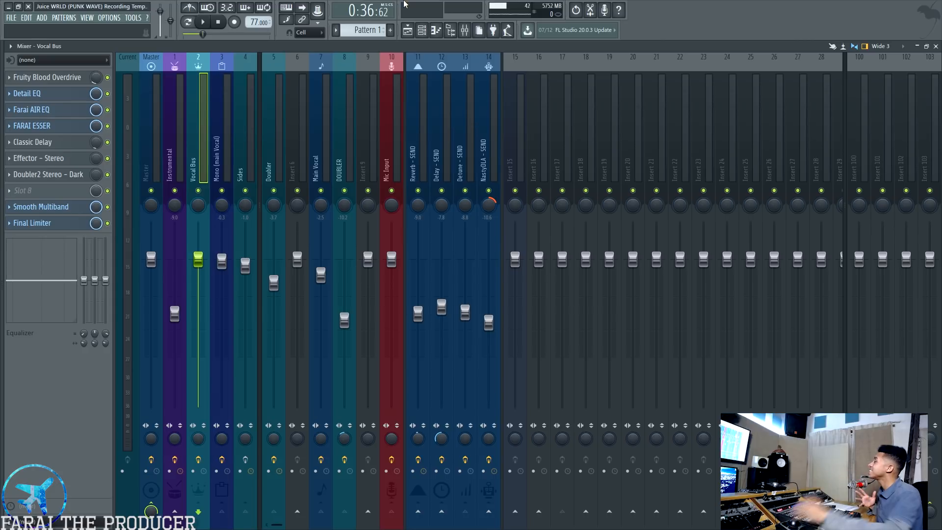
# Open Brillance EQ Boost on the Master track and browse its EQ preset list without loading a preset
pyautogui.click(160, 130)
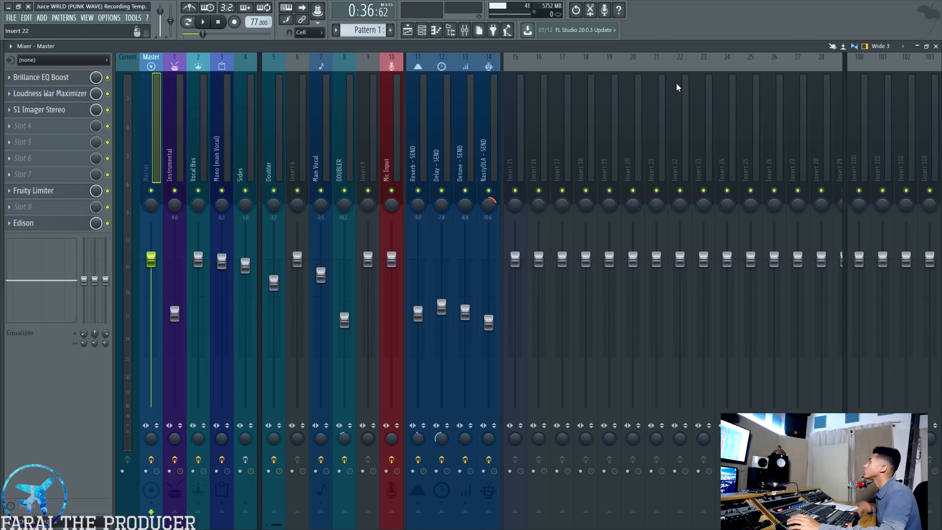
pyautogui.click(62, 81)
pyautogui.click(250, 161)
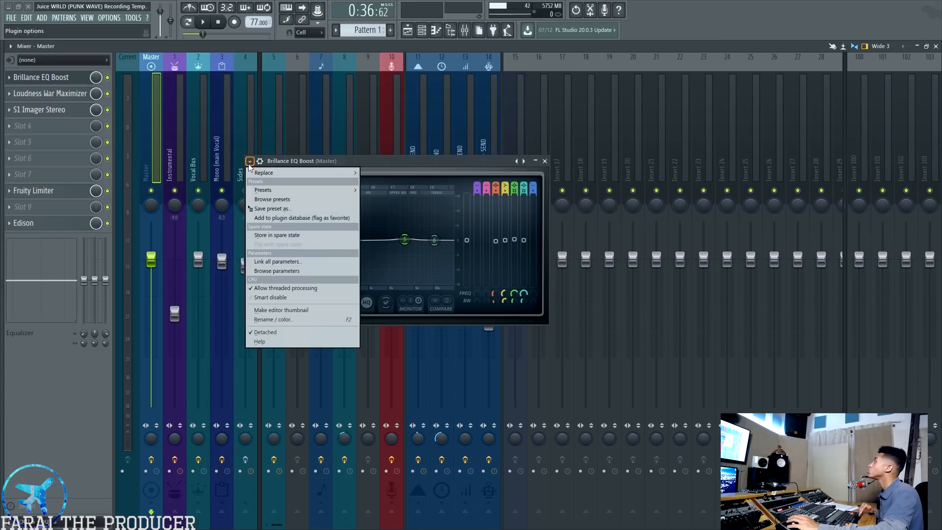
pyautogui.moveTo(262, 192)
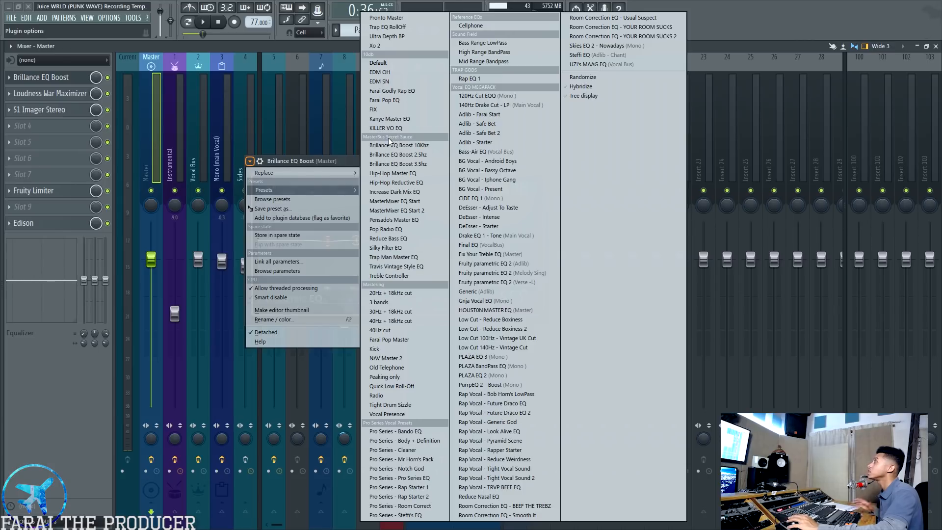
pyautogui.click(61, 137)
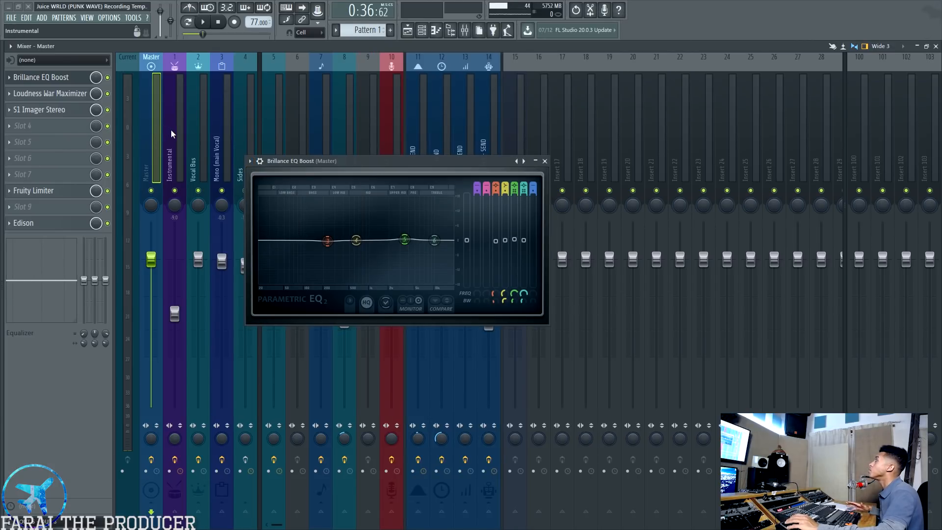
pyautogui.moveTo(295, 161); pyautogui.dragTo(322, 157)
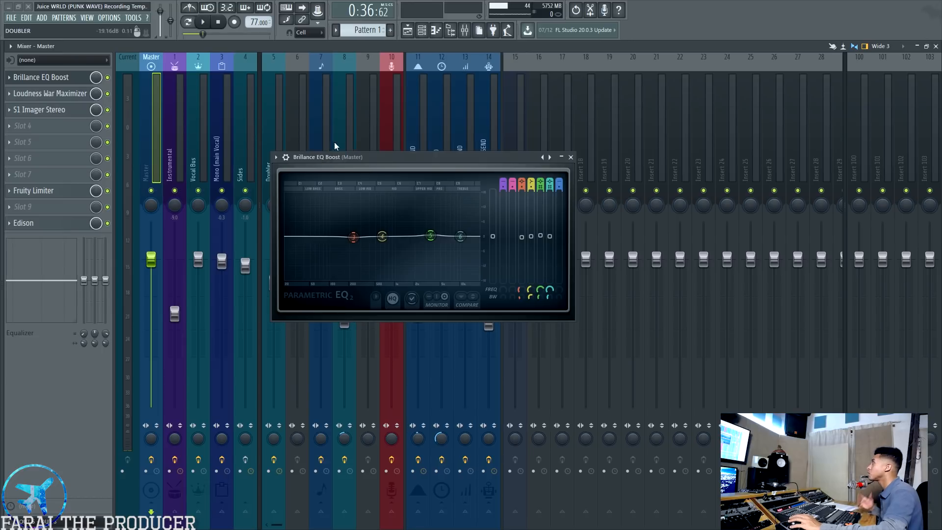
# Examine the Master EQ's MasterBus Secret Sauce presets, leaving the current setting loaded
pyautogui.click(276, 157)
pyautogui.moveTo(290, 188)
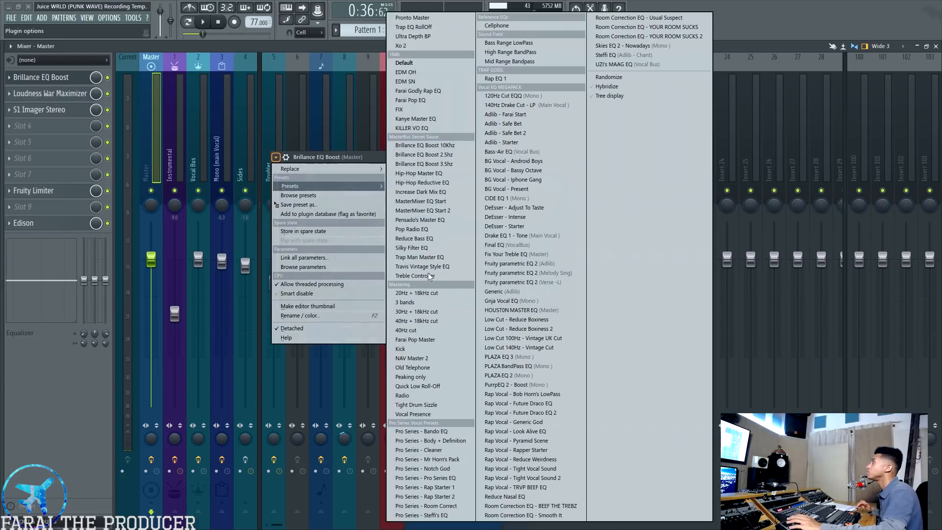
pyautogui.click(426, 156)
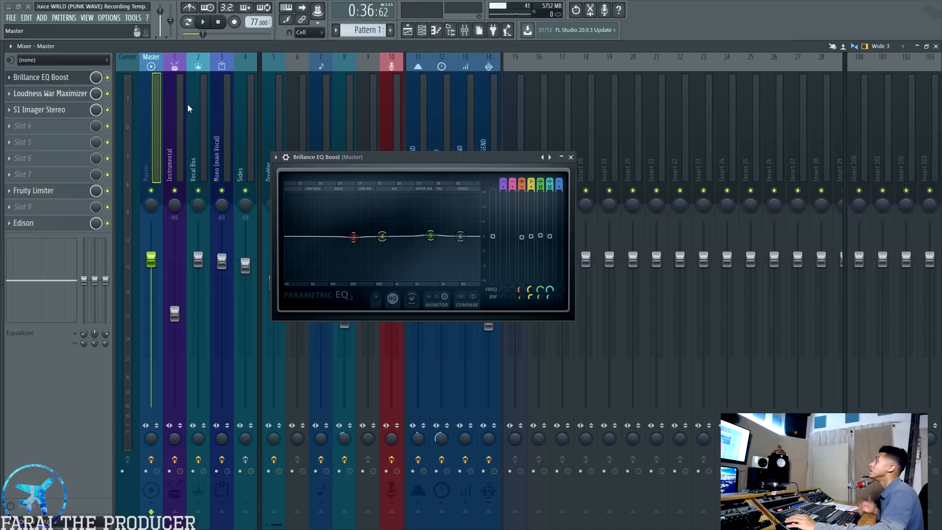
# Review the effect chains on the Instrumental, Vocal Bus and Mono (main Vocal) tracks, and return to the Master track
pyautogui.click(169, 136)
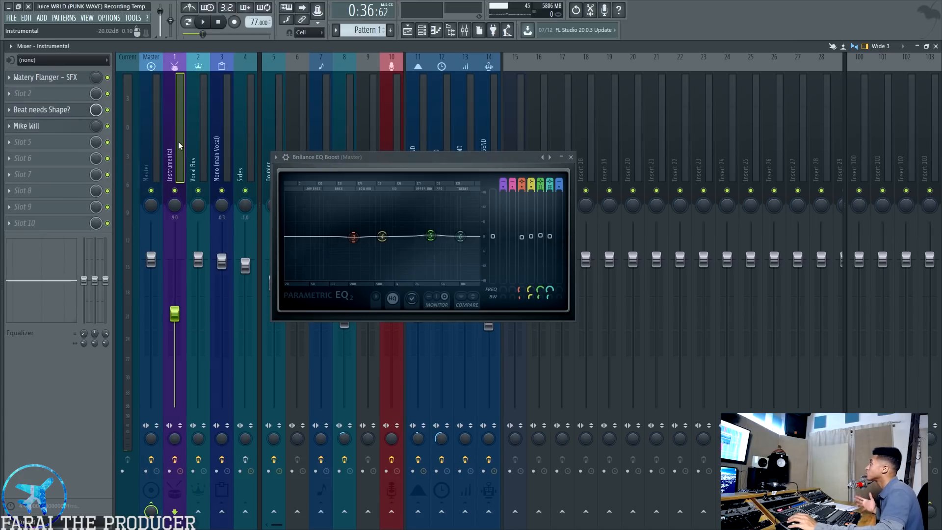
pyautogui.click(199, 153)
pyautogui.click(225, 147)
pyautogui.click(196, 148)
pyautogui.click(152, 140)
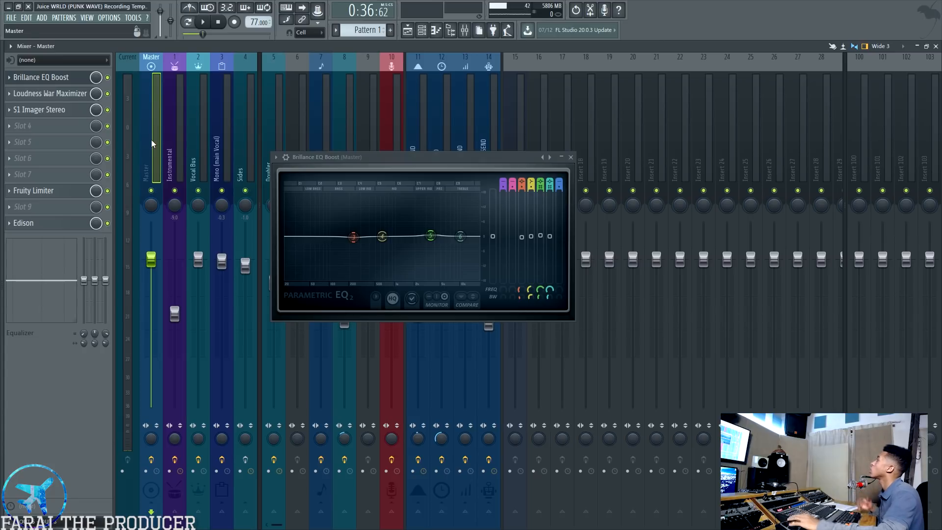
# Open Loudness War Maximizer and S1 Imager Stereo on the Master track, shifting both windows to keep the plugins distinguishable
pyautogui.click(49, 94)
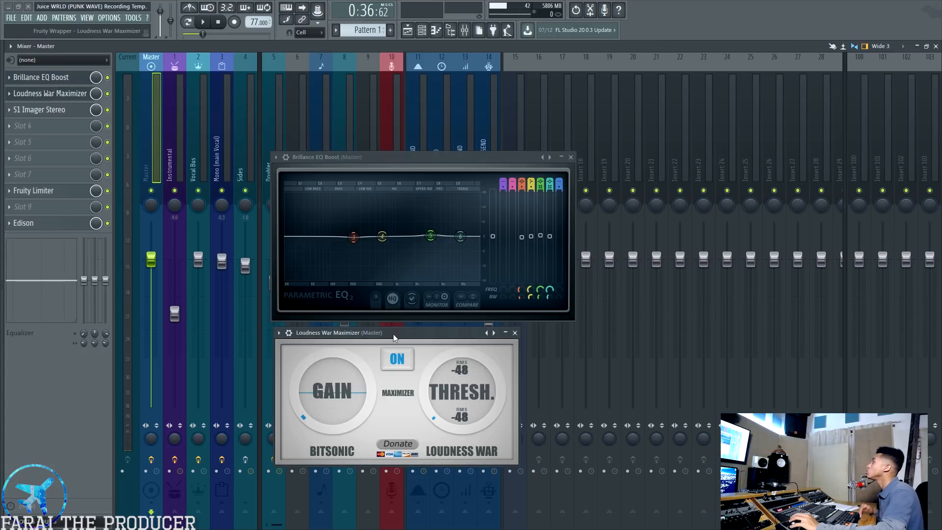
pyautogui.moveTo(393, 333); pyautogui.dragTo(414, 328)
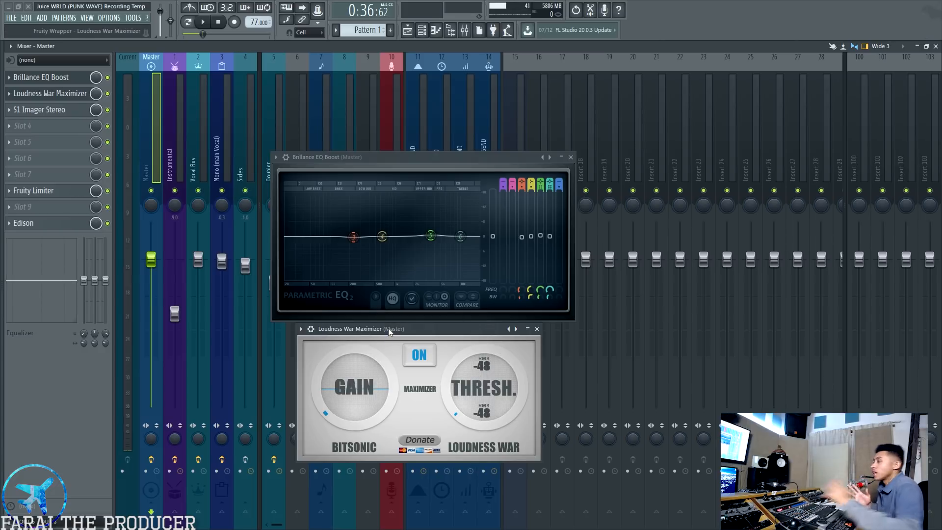
pyautogui.click(74, 109)
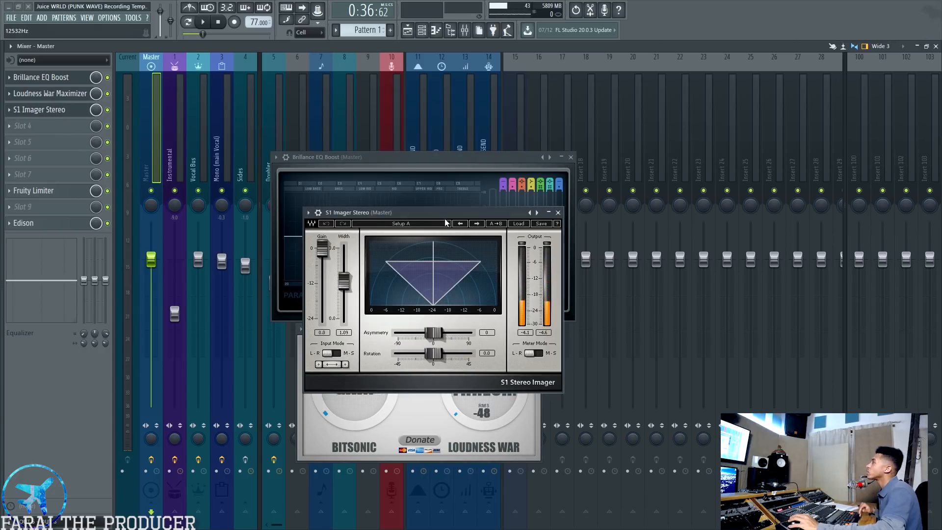
pyautogui.moveTo(444, 212); pyautogui.dragTo(519, 208)
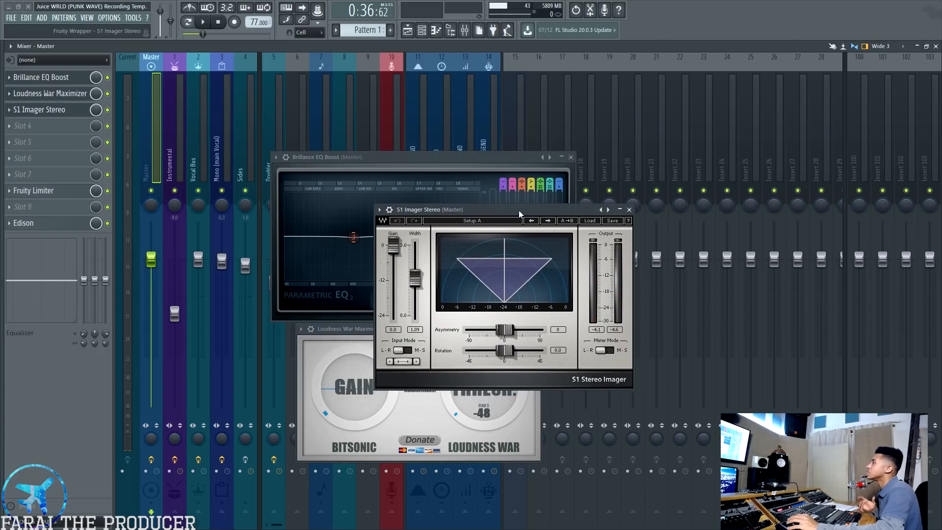
# Dismiss the S1 manual page and close the S1 Imager Stereo and Brillance EQ Boost windows
pyautogui.click(631, 220)
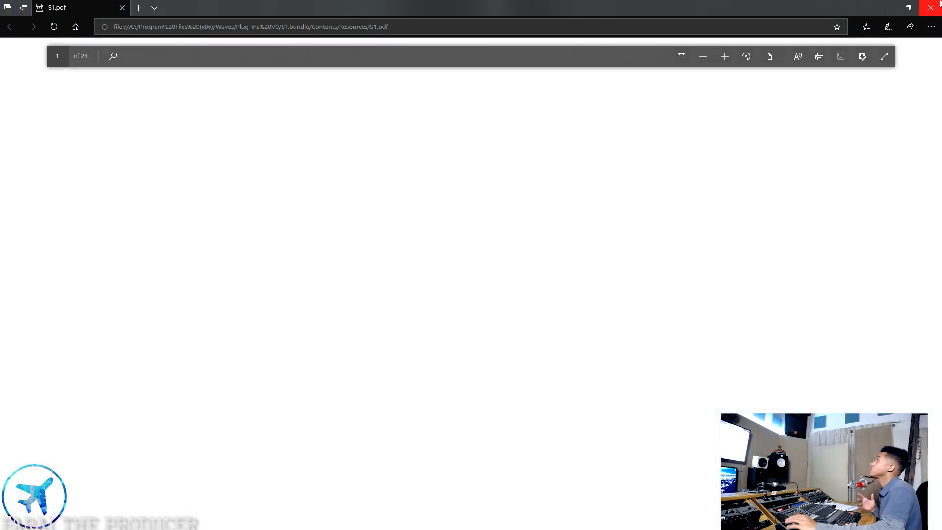
pyautogui.click(931, 8)
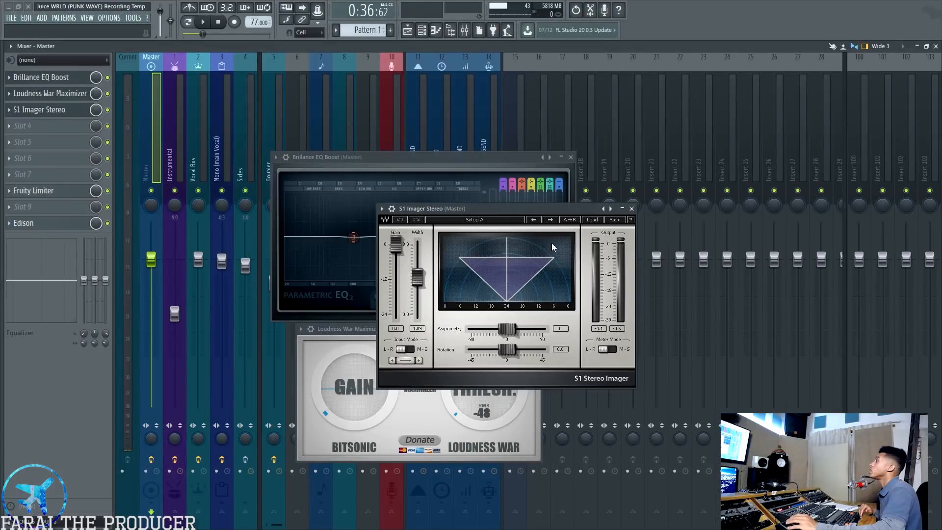
pyautogui.click(633, 210)
pyautogui.click(572, 158)
# Reposition Loudness War Maximizer over the mixer, close it, and show the Mic Input track's effect chain
pyautogui.moveTo(462, 329); pyautogui.dragTo(469, 272)
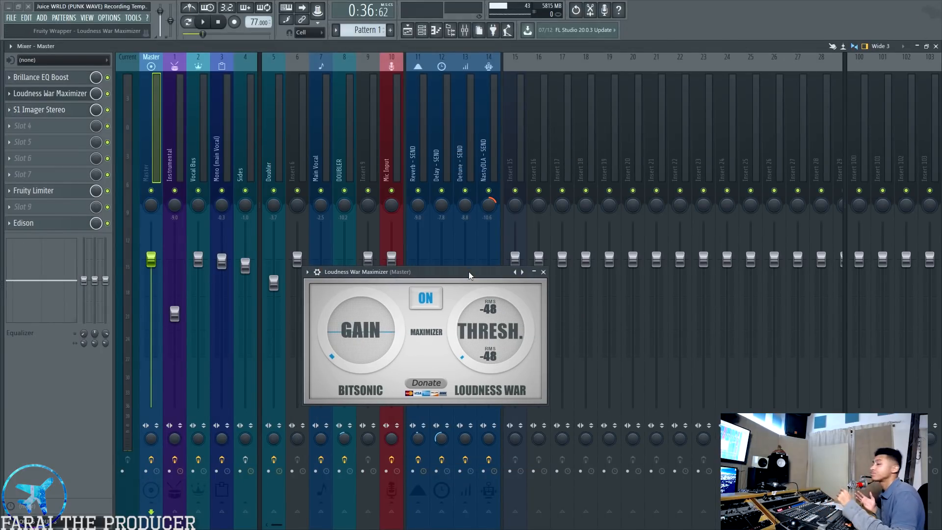
pyautogui.moveTo(457, 277); pyautogui.dragTo(395, 272)
pyautogui.click(482, 267)
pyautogui.click(395, 149)
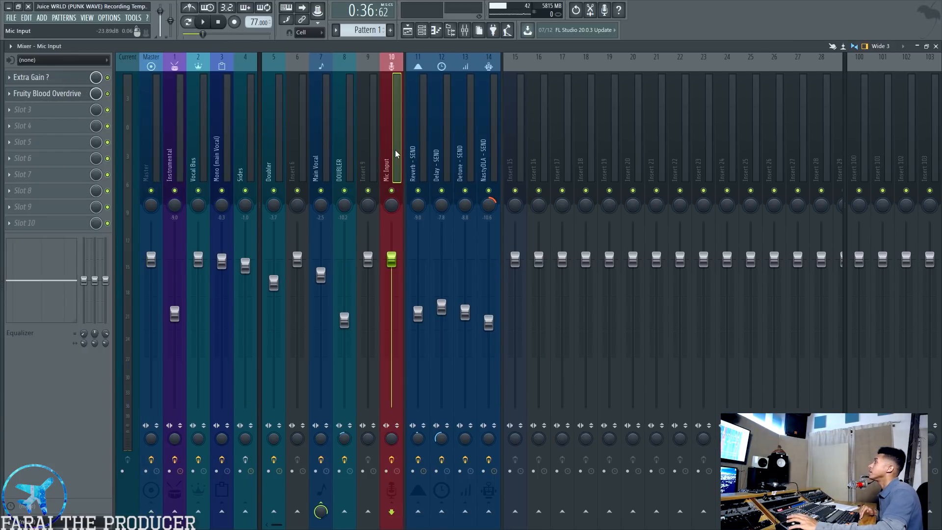